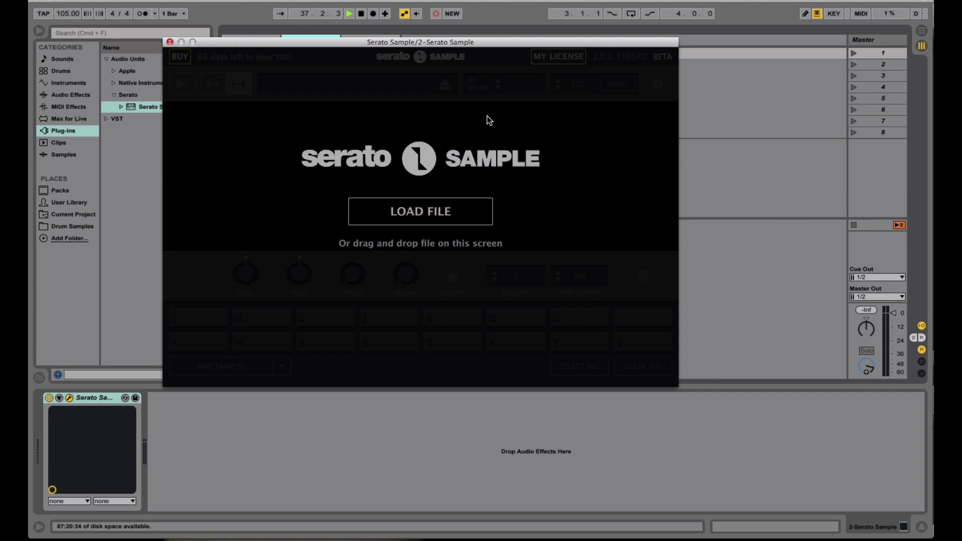
# Load SeratoSampleTest.wav from the Desktop, detected as Ebm at 105.47 BPM
pyautogui.click(445, 211)
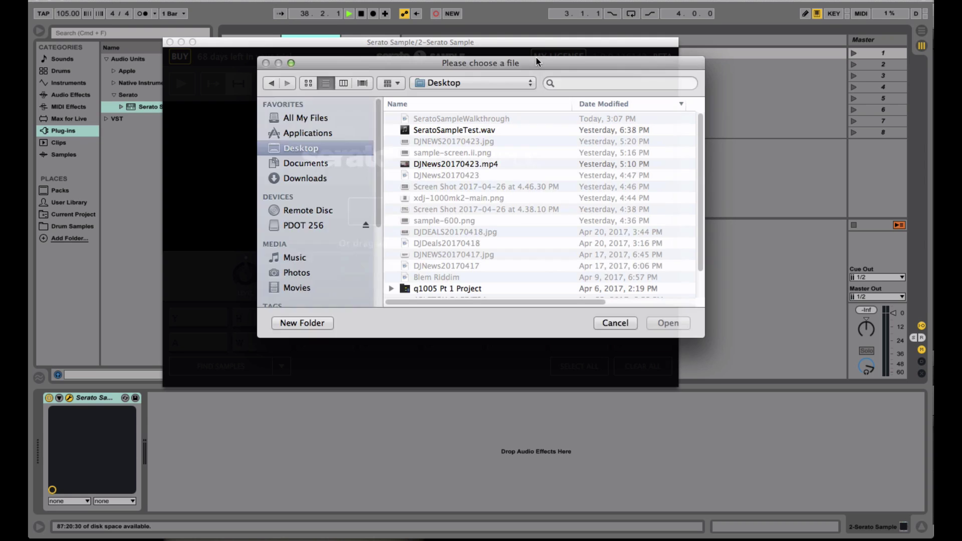
pyautogui.click(474, 130)
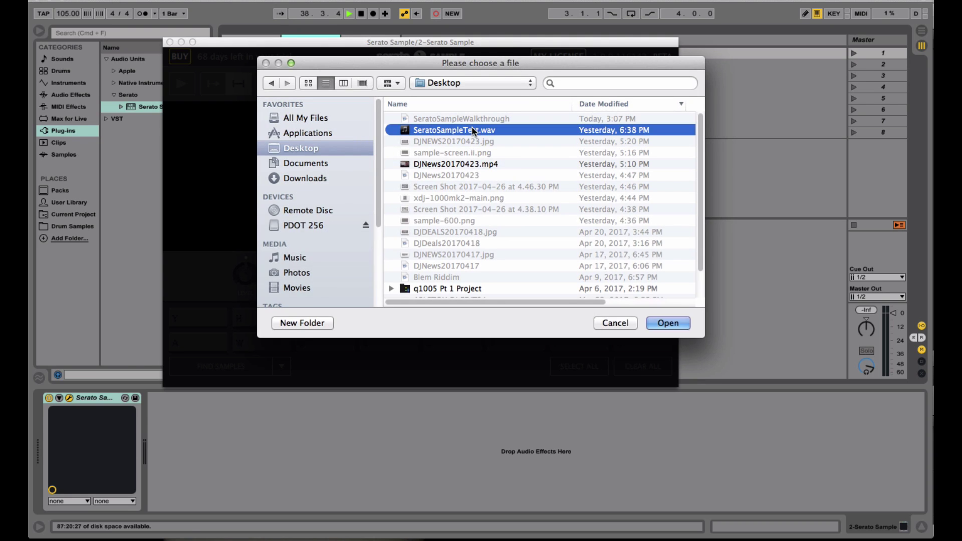
pyautogui.click(666, 322)
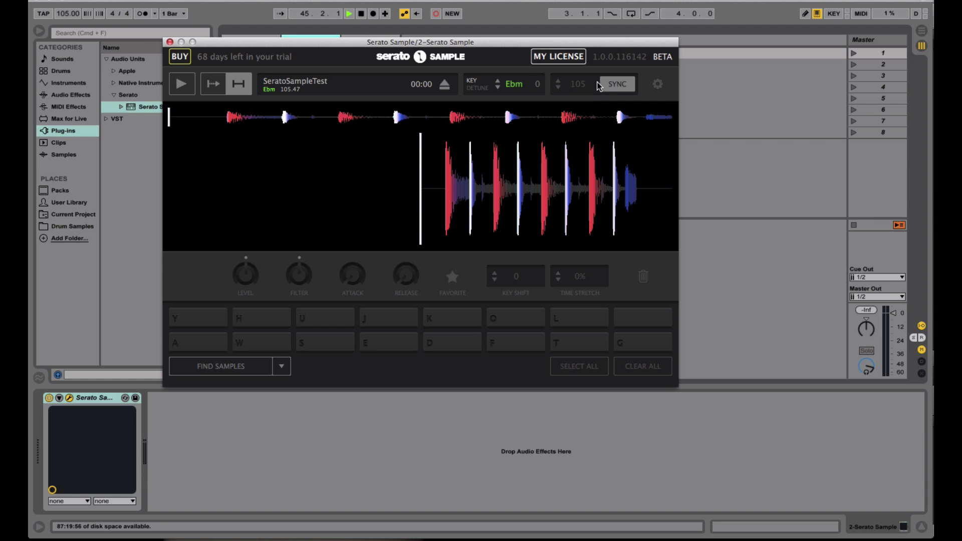
pyautogui.moveTo(500, 136)
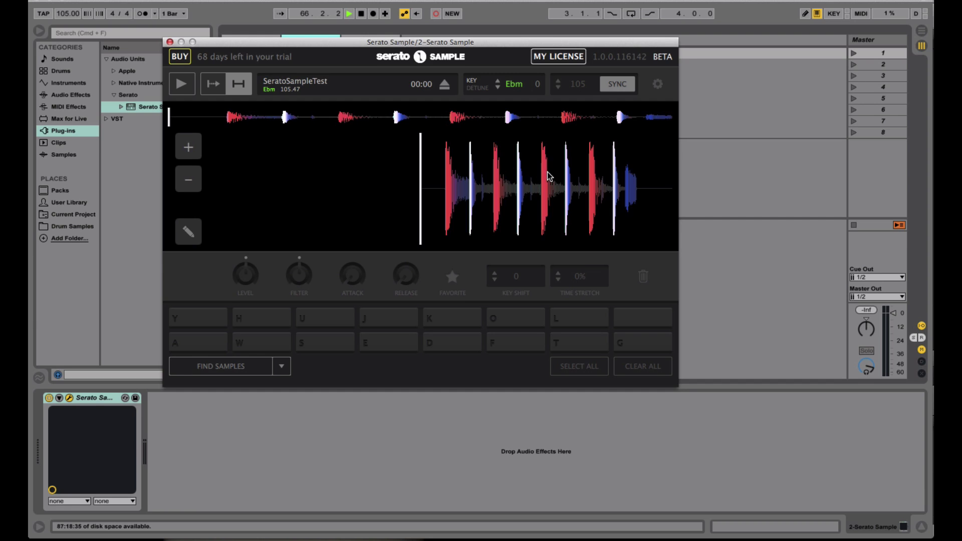
pyautogui.click(68, 15)
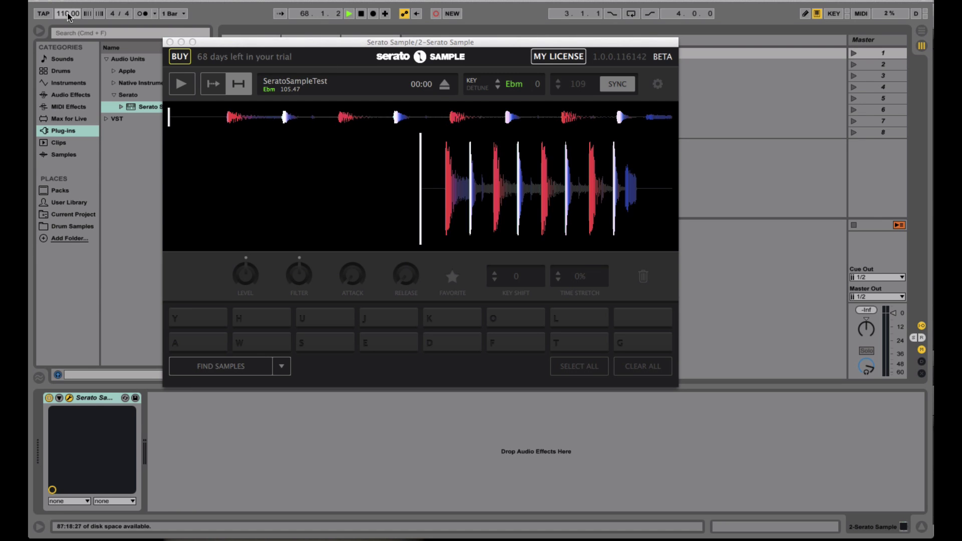
pyautogui.press('Up')
pyautogui.click(624, 86)
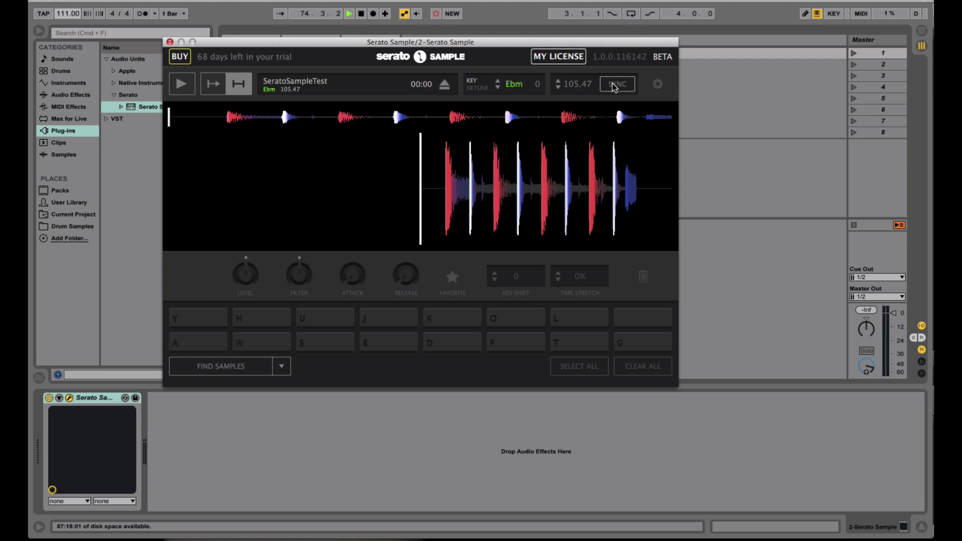
pyautogui.click(614, 88)
pyautogui.moveTo(70, 14); pyautogui.dragTo(71, 19)
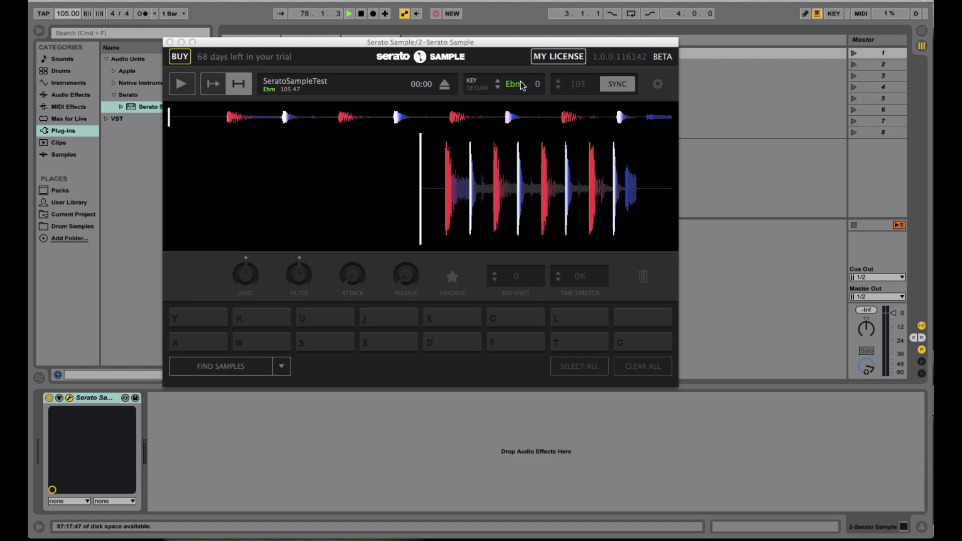
pyautogui.moveTo(506, 57); pyautogui.dragTo(506, 67)
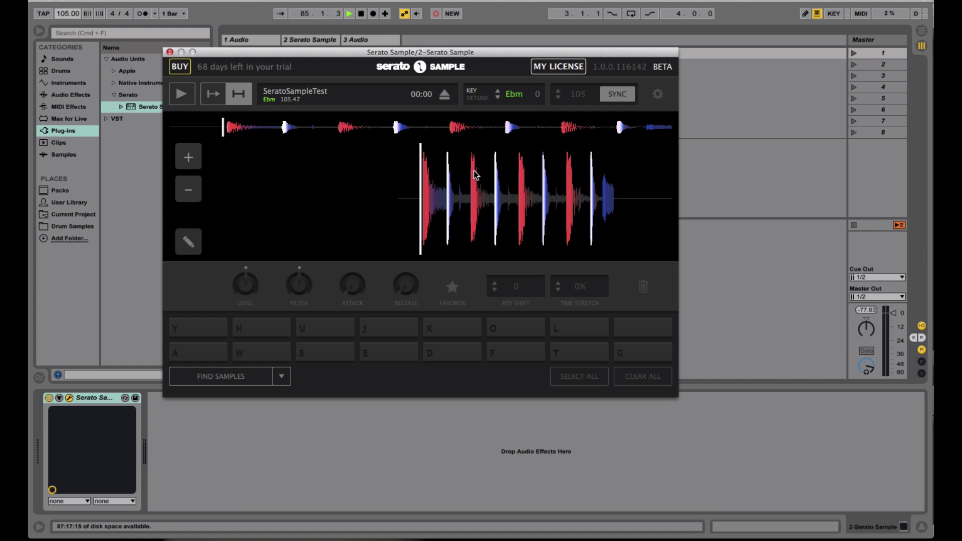
# Audition the loop, shift its key up to Am +6, then return it to Ebm 0
pyautogui.click(188, 96)
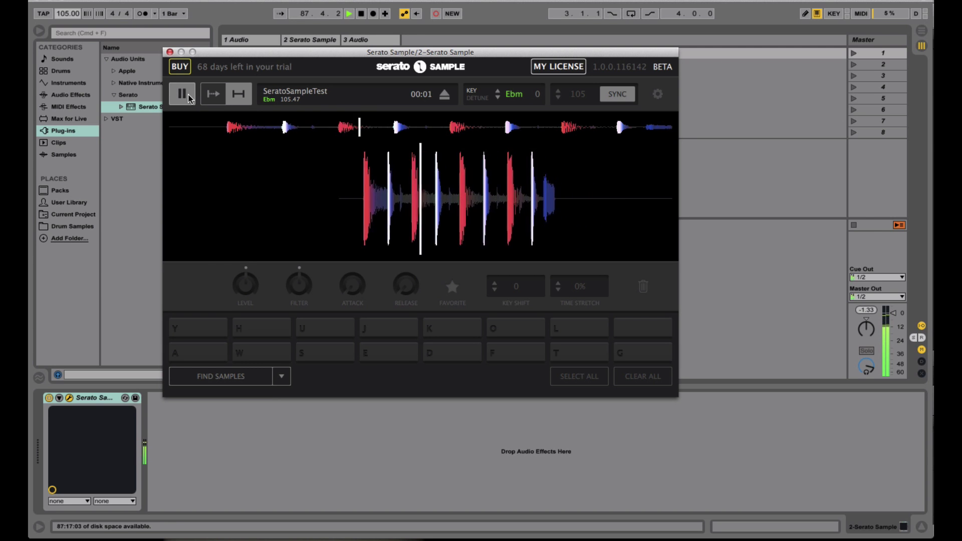
pyautogui.click(189, 96)
pyautogui.press('Home')
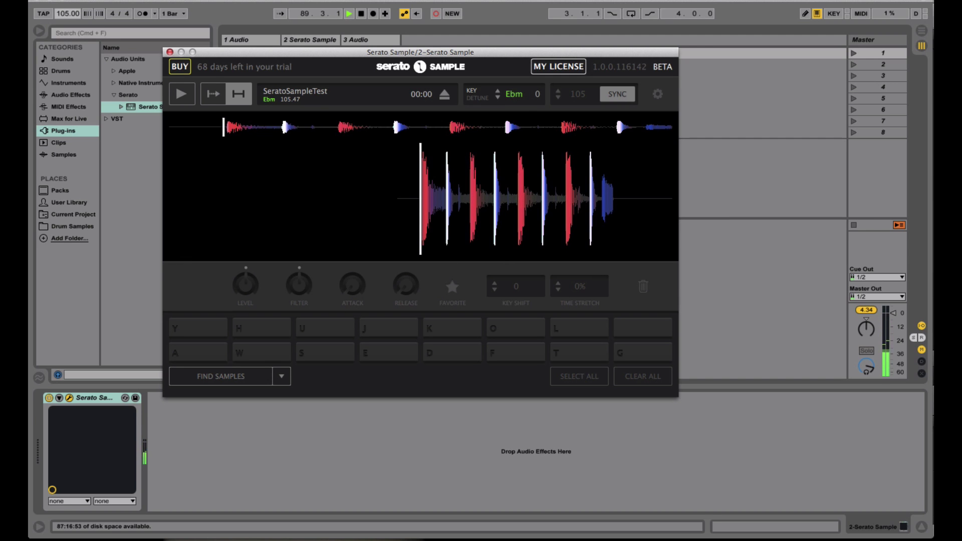
pyautogui.scroll(6, 513, 94)
pyautogui.click(181, 95)
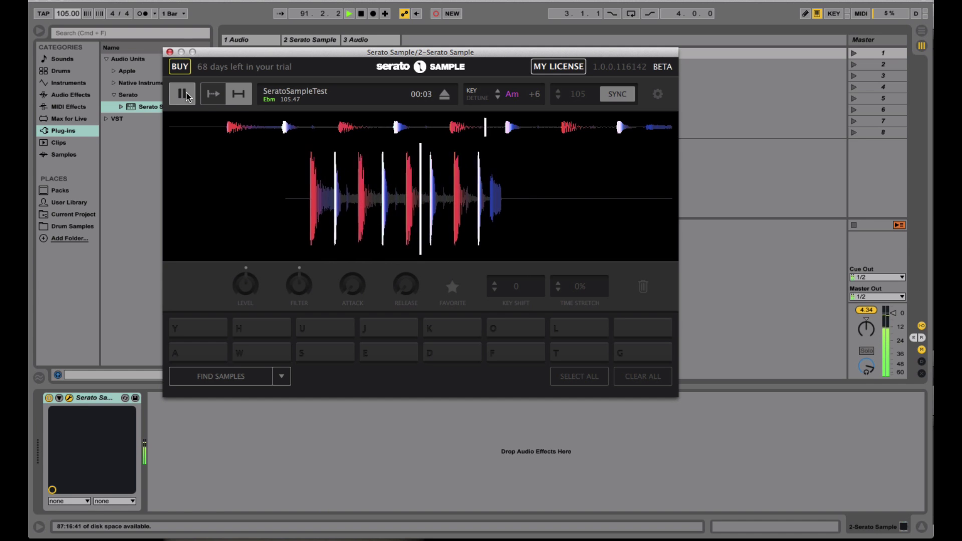
pyautogui.click(183, 94)
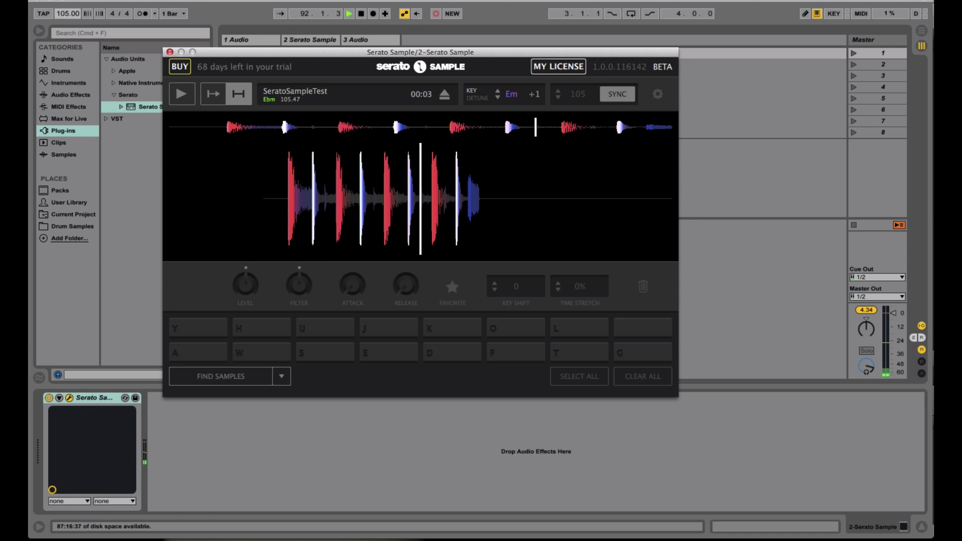
pyautogui.scroll(-6, 514, 94)
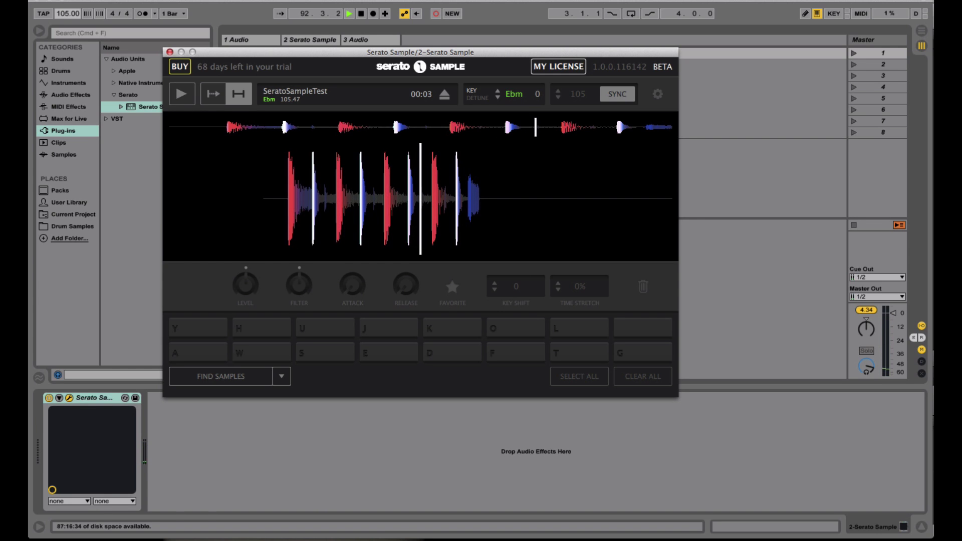
# Switch the key control to detune at 0 ct and scrub the waveform back to the start
pyautogui.click(477, 95)
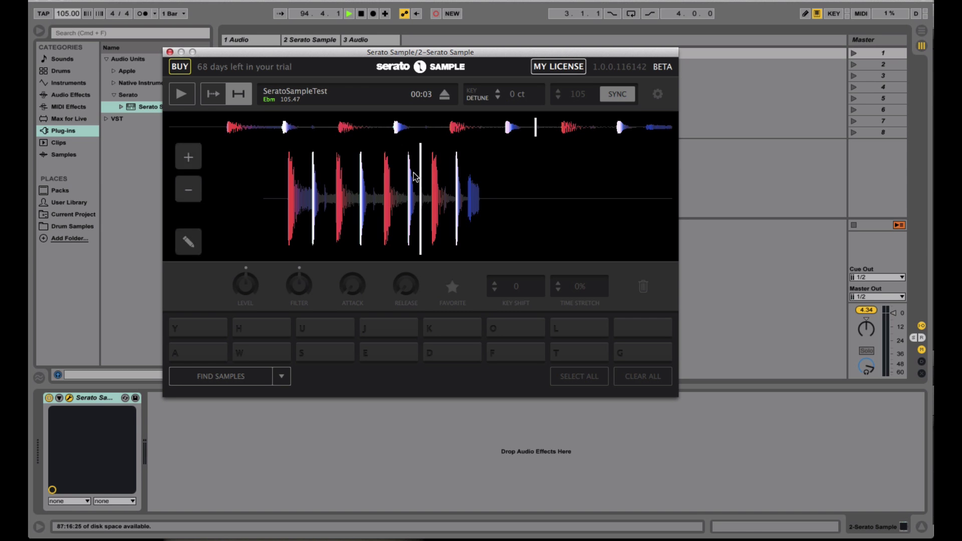
pyautogui.moveTo(393, 176); pyautogui.dragTo(515, 197)
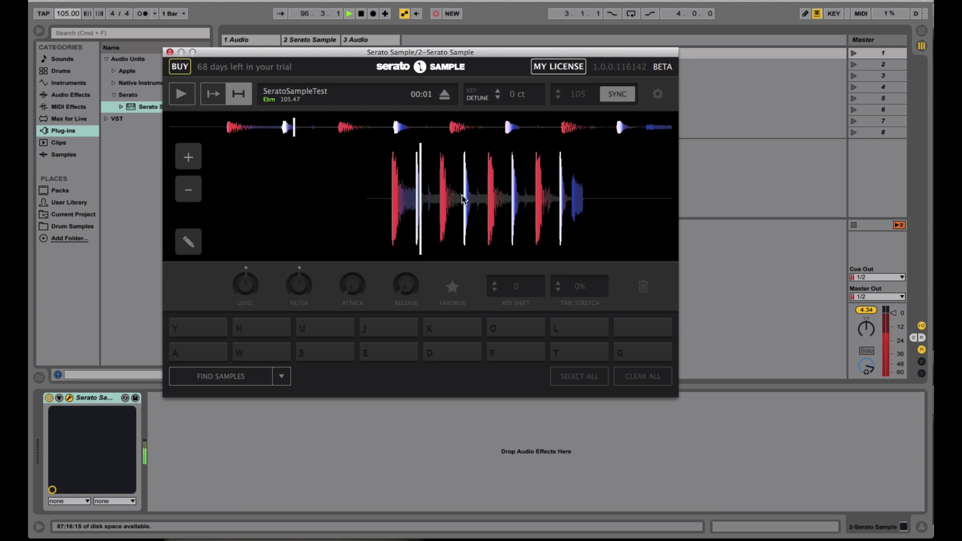
pyautogui.moveTo(453, 198); pyautogui.dragTo(475, 200)
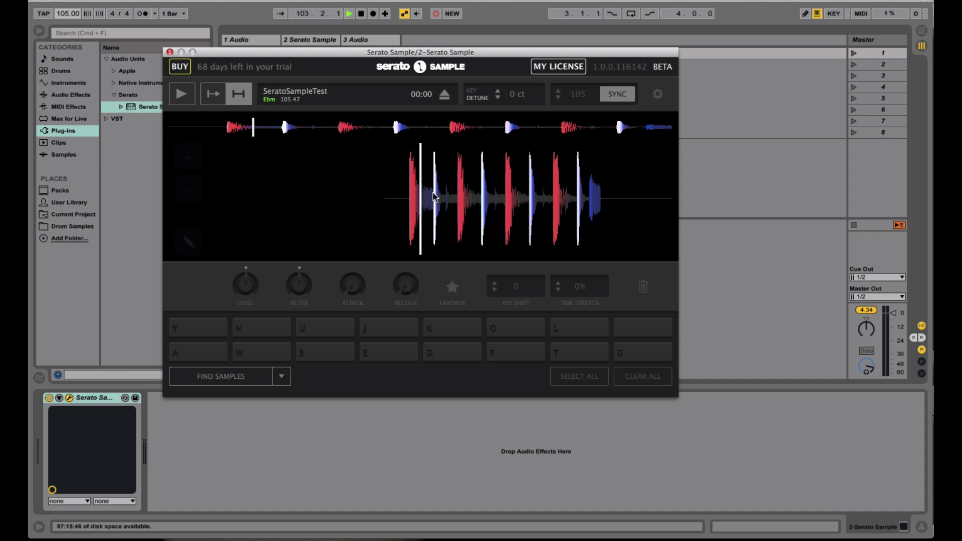
pyautogui.moveTo(448, 189)
pyautogui.moveTo(316, 190)
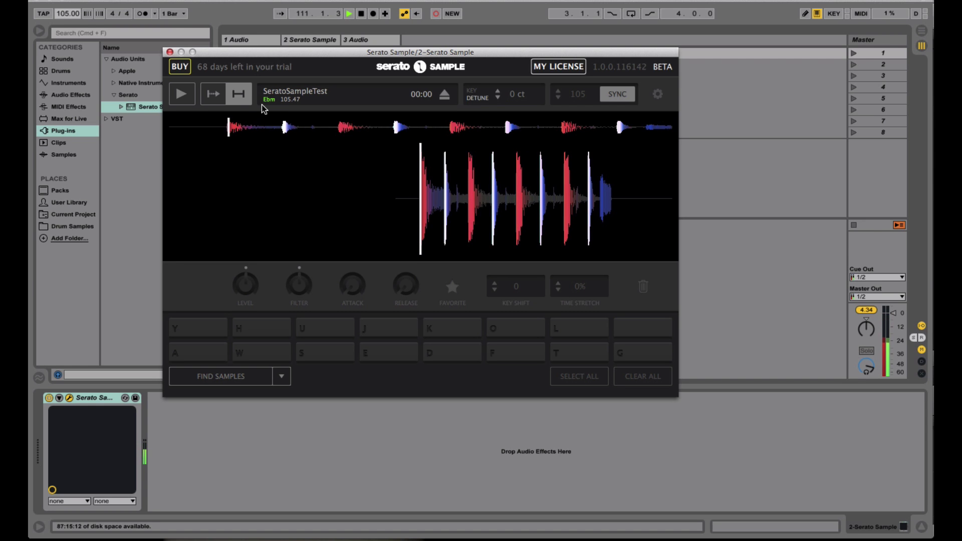
pyautogui.click(215, 96)
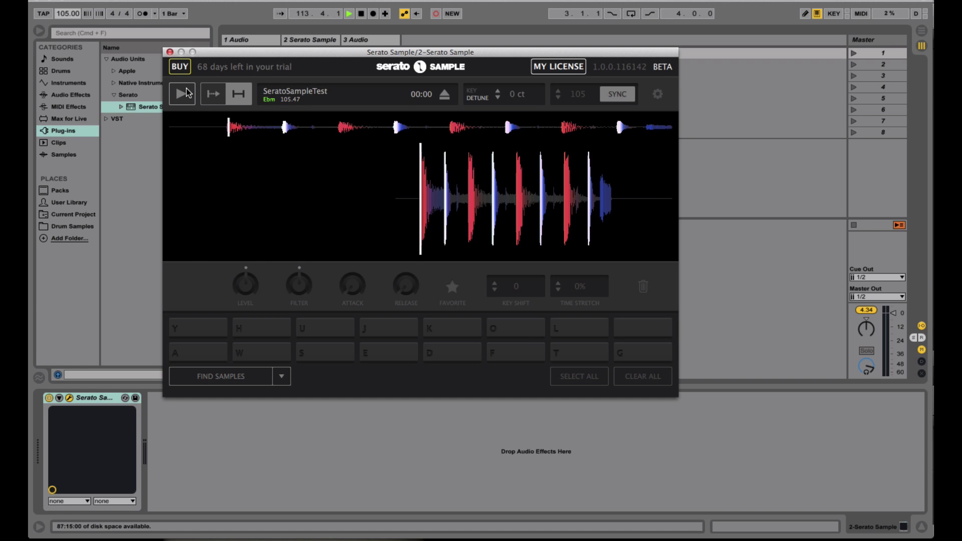
pyautogui.moveTo(527, 217)
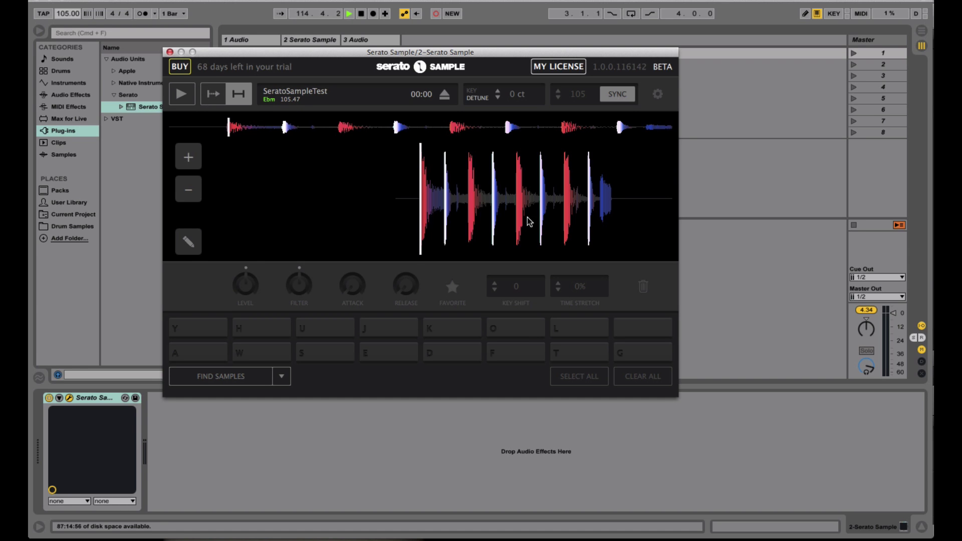
pyautogui.click(189, 192)
pyautogui.click(189, 192)
pyautogui.click(187, 155)
pyautogui.click(187, 155)
pyautogui.click(188, 155)
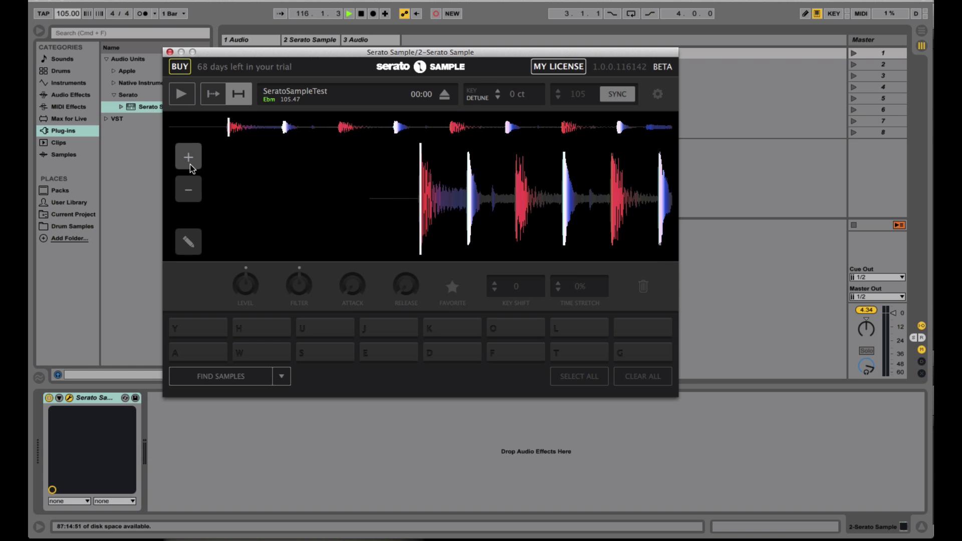
pyautogui.click(190, 192)
pyautogui.click(190, 192)
pyautogui.click(188, 155)
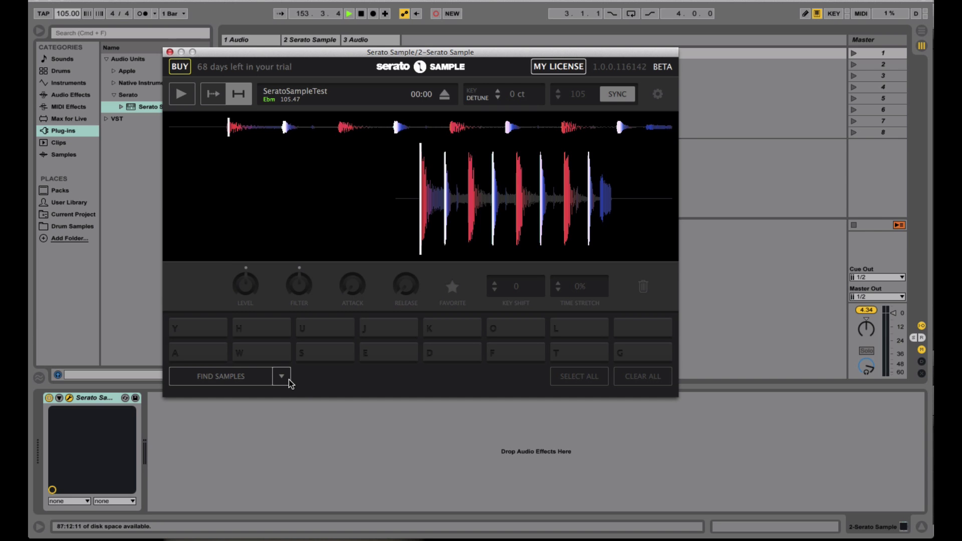
# Choose Find Samples pad mode and let it auto-detect slices onto the pads
pyautogui.click(282, 377)
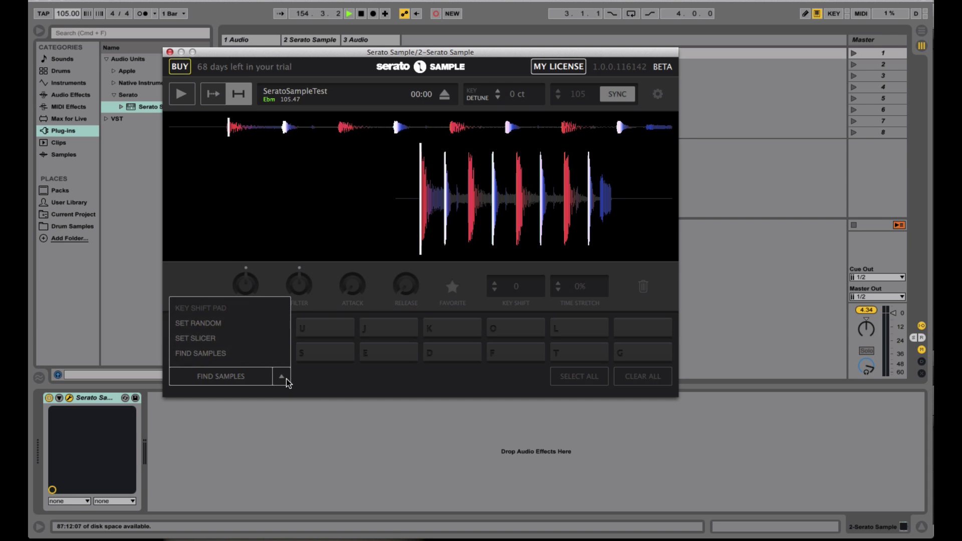
pyautogui.click(244, 352)
pyautogui.click(244, 377)
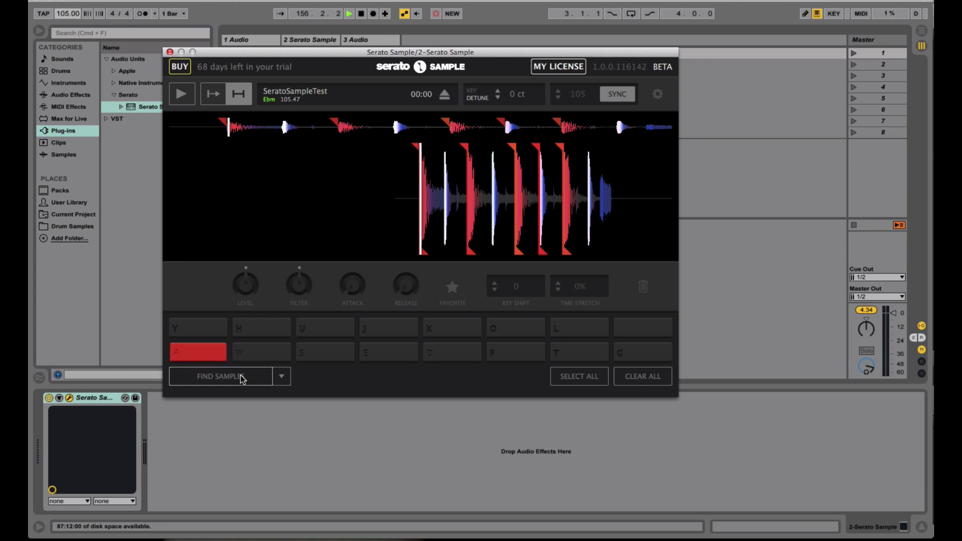
pyautogui.moveTo(441, 204)
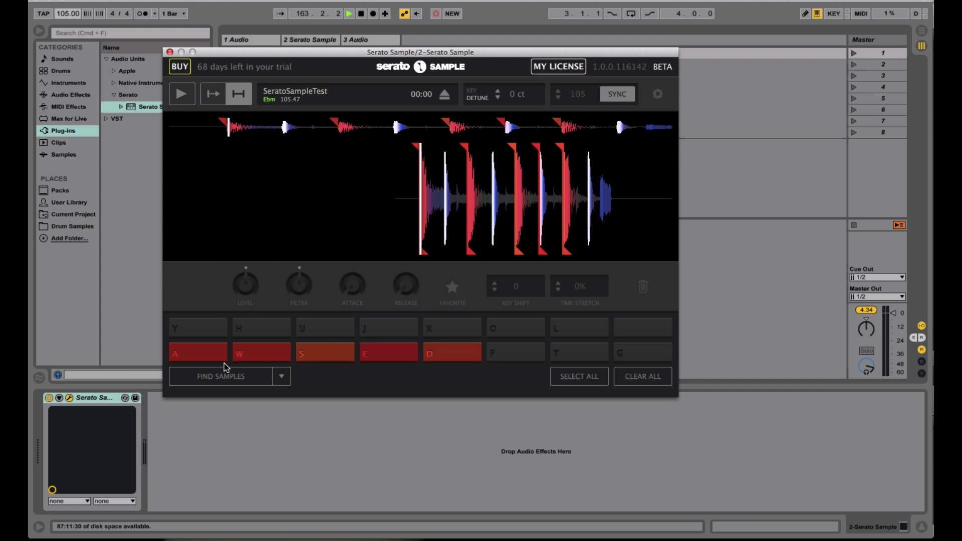
# Raise the keyboard octave to C1–D2, trigger pads A, W, D, add a cue on F, then play D and E
pyautogui.press('z')
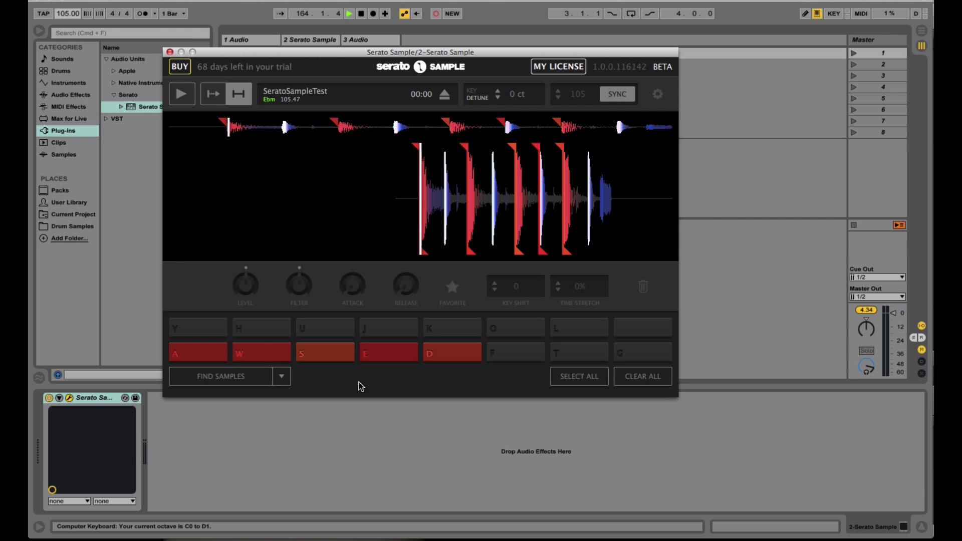
pyautogui.press('x')
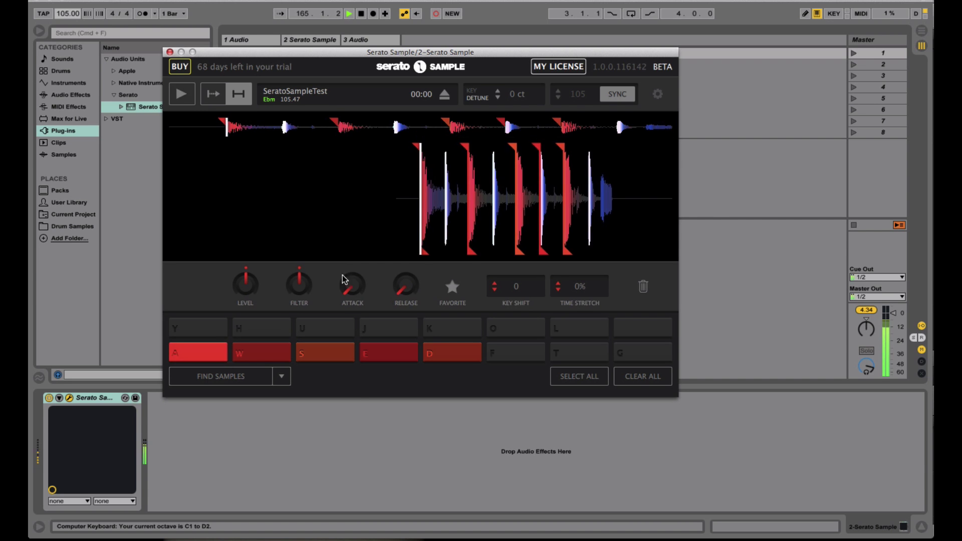
pyautogui.press('a')
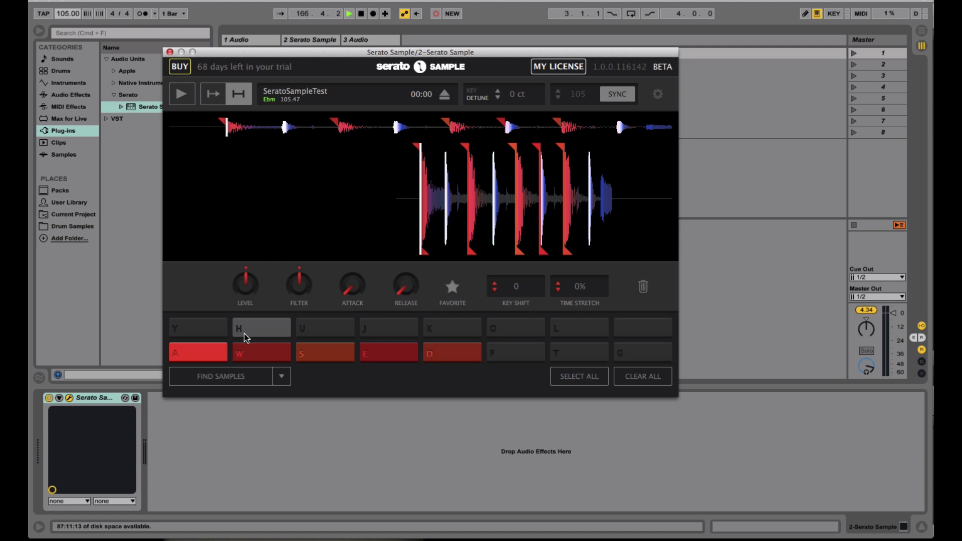
pyautogui.press('a')
pyautogui.press('w')
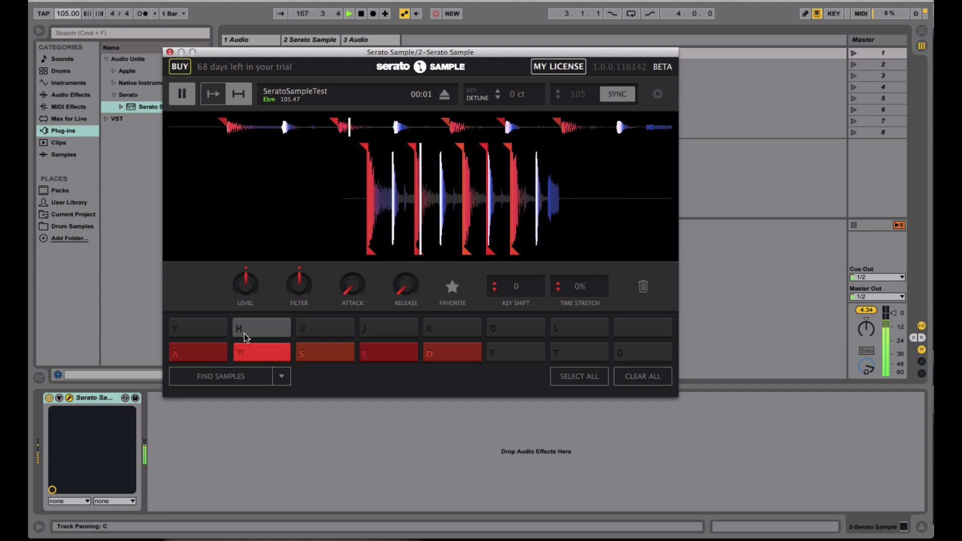
pyautogui.press('d')
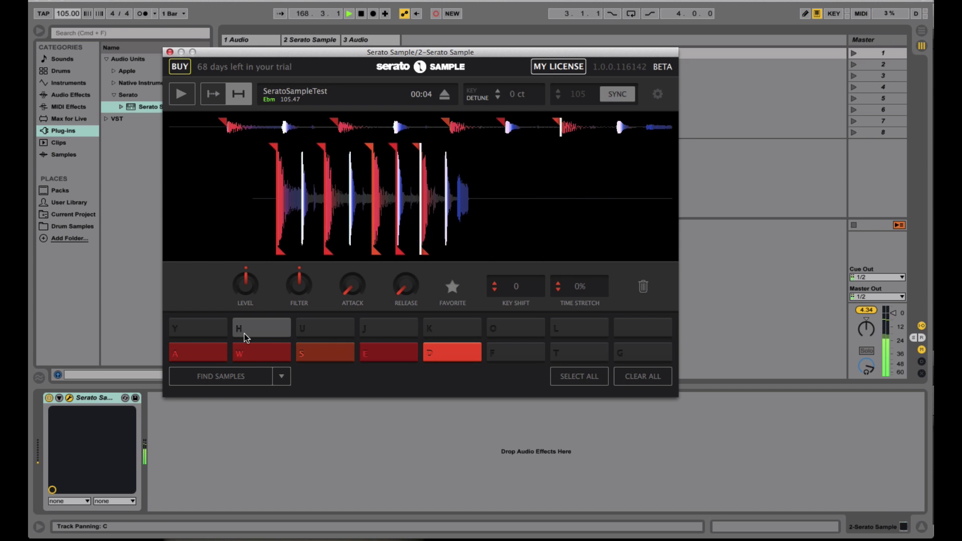
pyautogui.press('f')
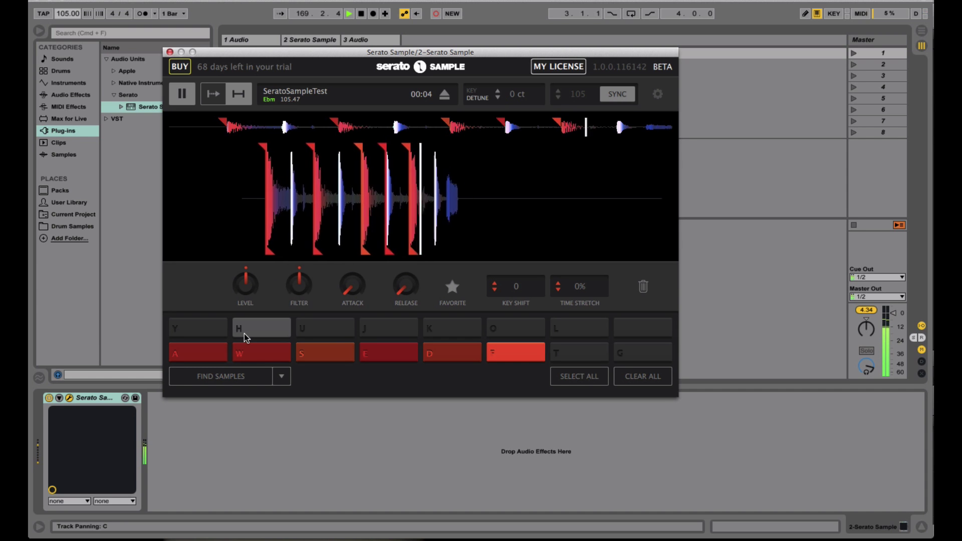
pyautogui.press('d')
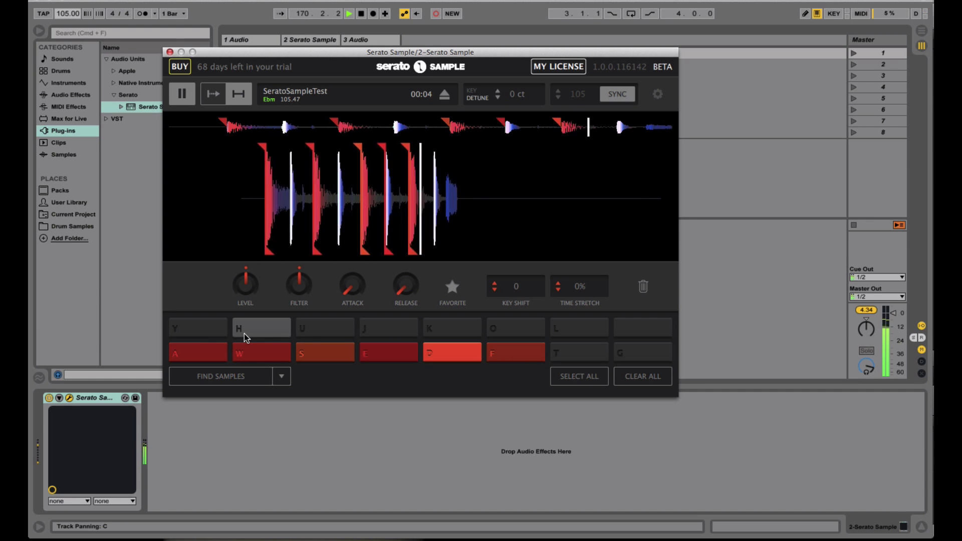
pyautogui.press('e')
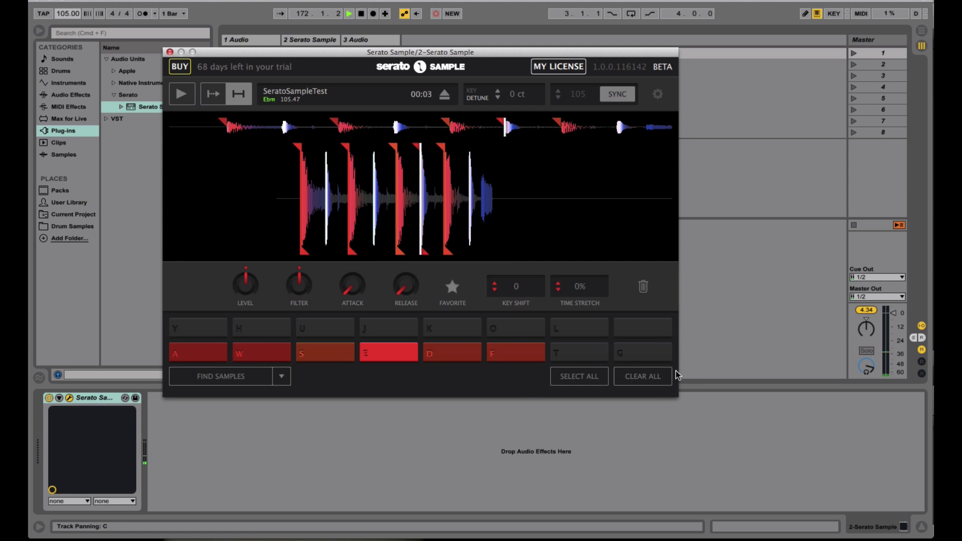
# Clear all cues, switch the pads to slicer mode, and slice the loop evenly at size 1
pyautogui.click(656, 379)
pyautogui.click(281, 376)
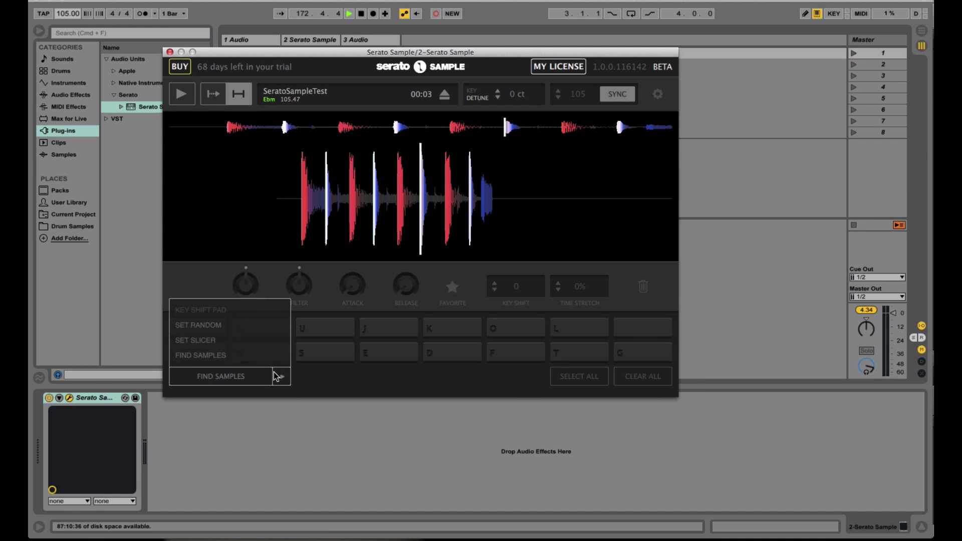
pyautogui.click(272, 345)
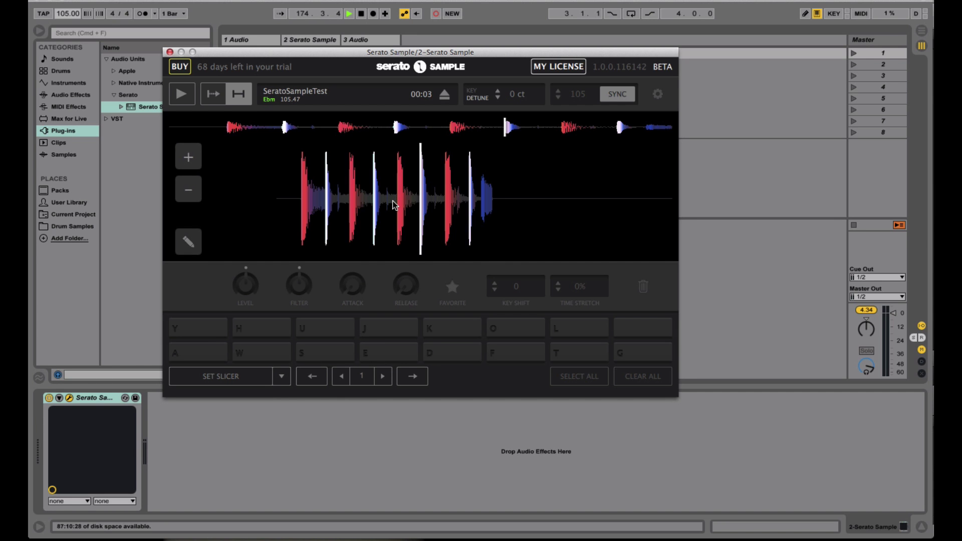
pyautogui.moveTo(394, 204); pyautogui.dragTo(508, 216)
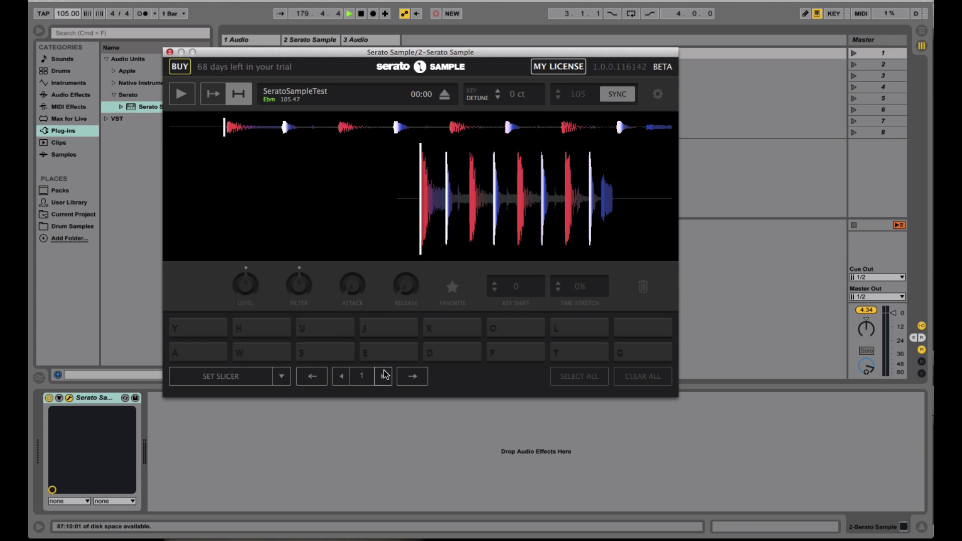
pyautogui.click(348, 378)
pyautogui.click(382, 377)
pyautogui.click(237, 377)
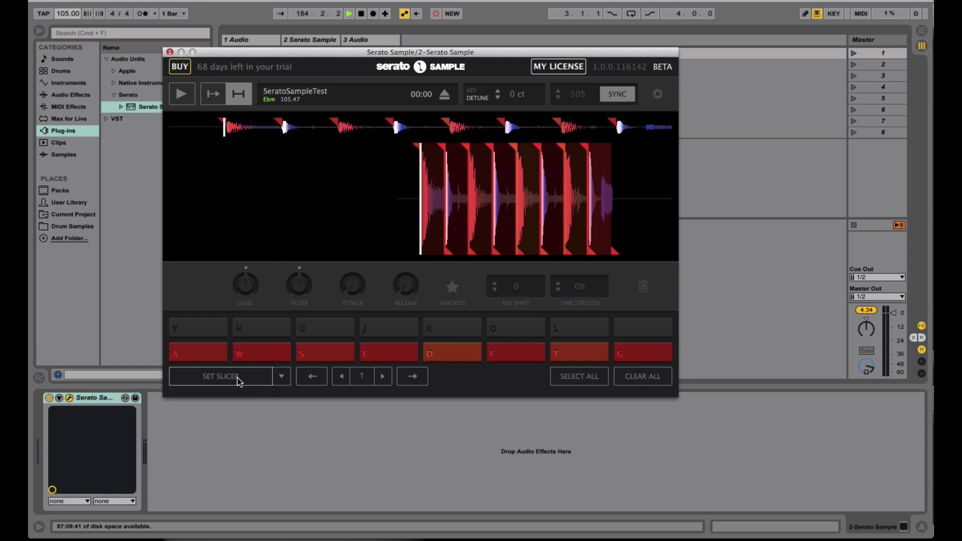
# Reslice the loop at 1/2 size and audition slices A, W, S and E
pyautogui.moveTo(448, 220)
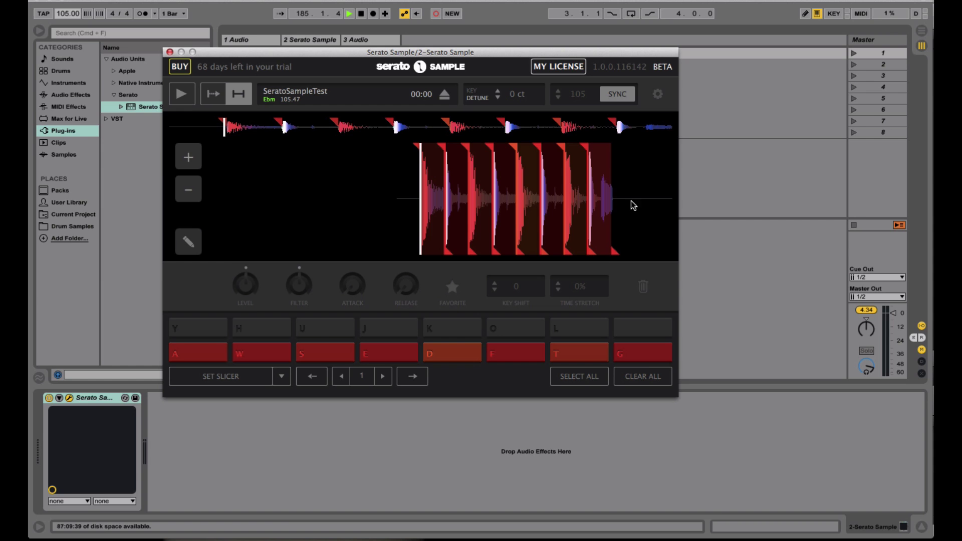
pyautogui.click(639, 377)
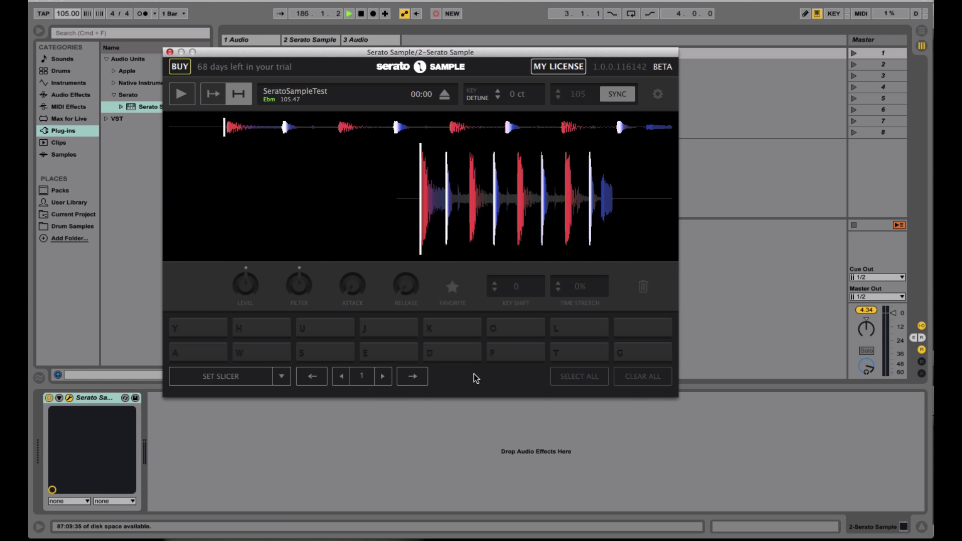
pyautogui.click(347, 380)
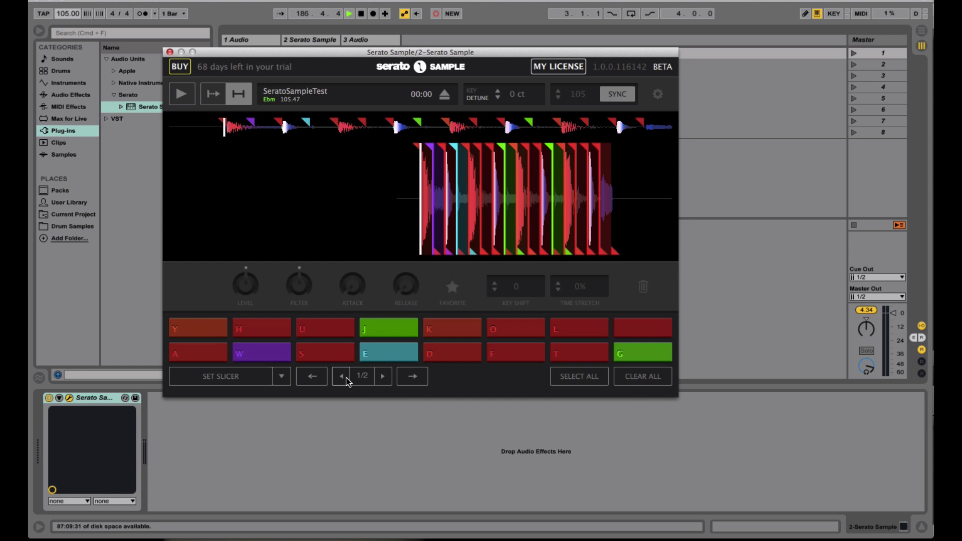
pyautogui.moveTo(423, 208)
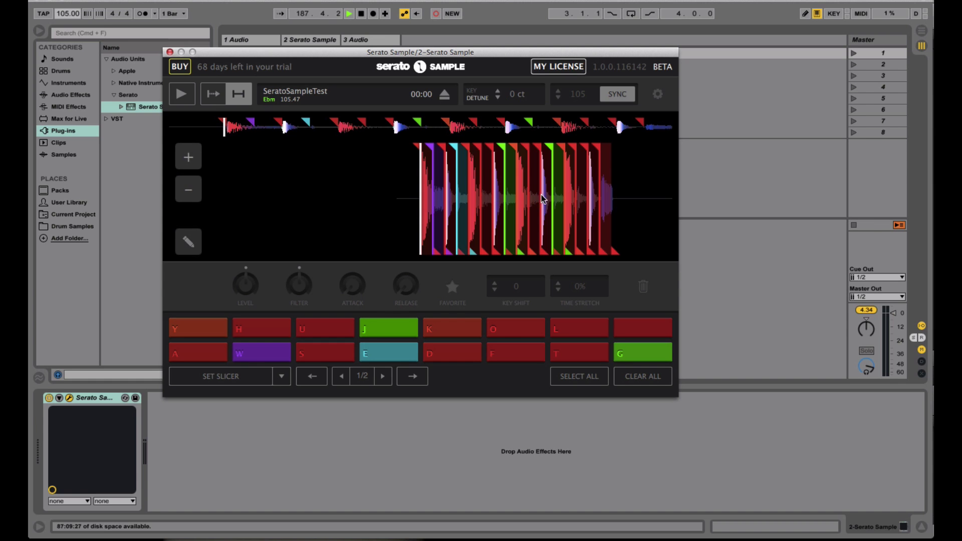
pyautogui.press('a')
pyautogui.press('w')
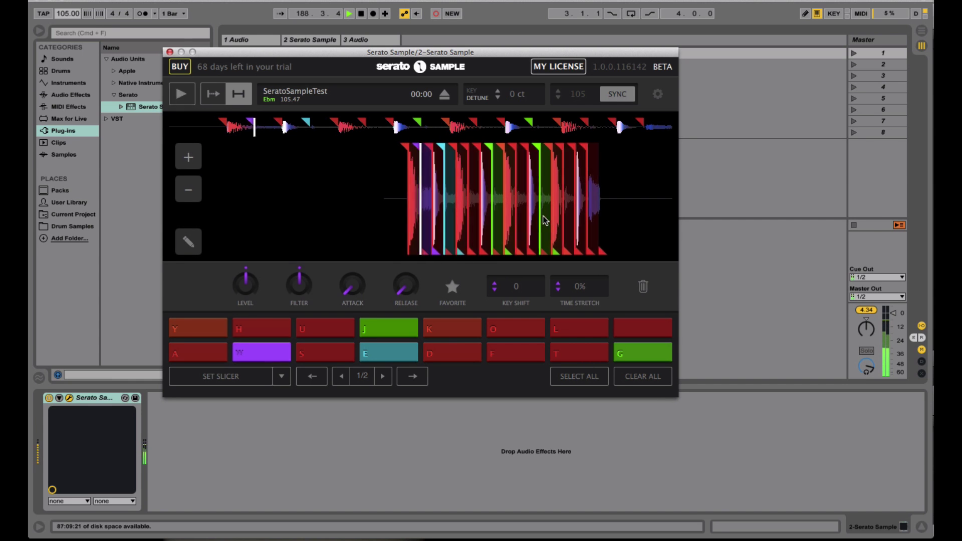
pyautogui.press('s')
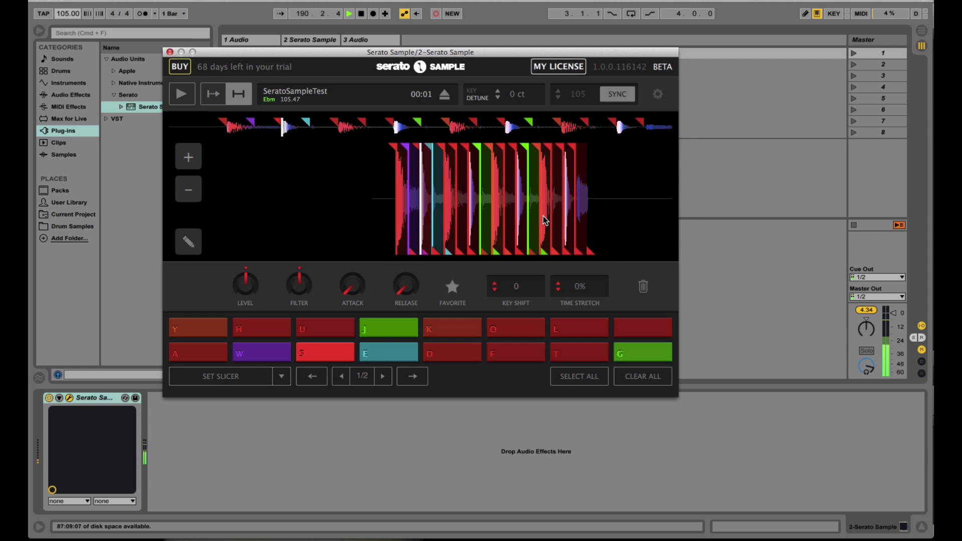
pyautogui.press('e')
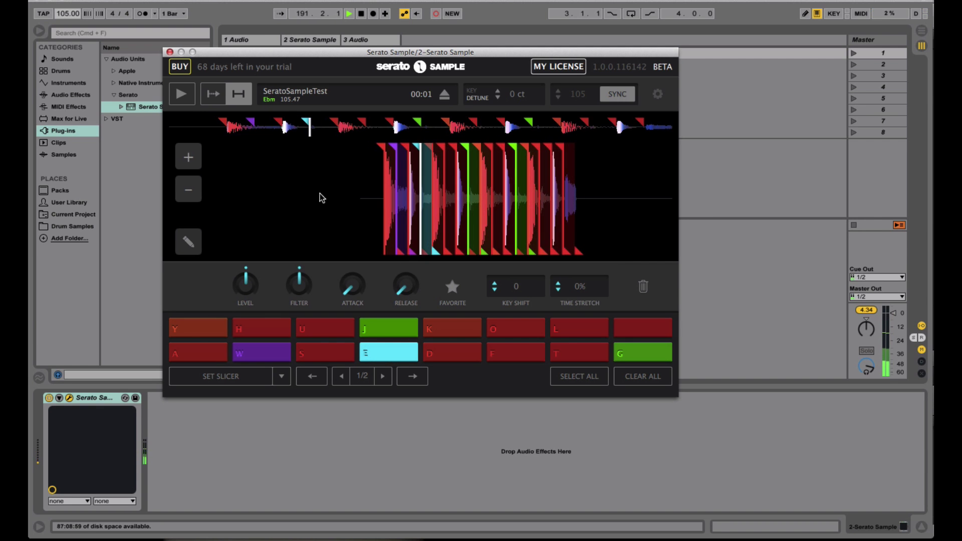
# Zoom into the waveform to inspect later slices, then clear all pads
pyautogui.click(188, 156)
pyautogui.moveTo(436, 230); pyautogui.dragTo(379, 230)
pyautogui.moveTo(441, 212); pyautogui.dragTo(418, 214)
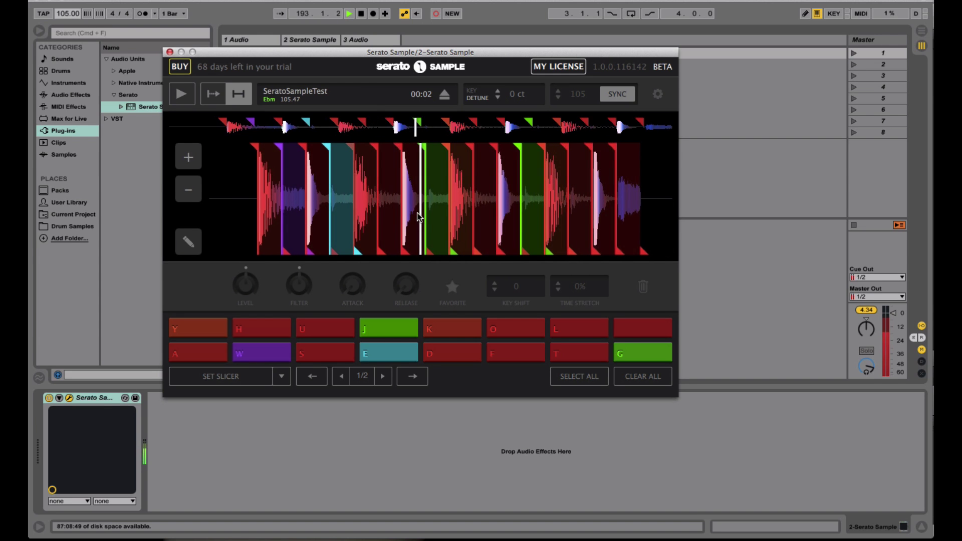
pyautogui.click(642, 380)
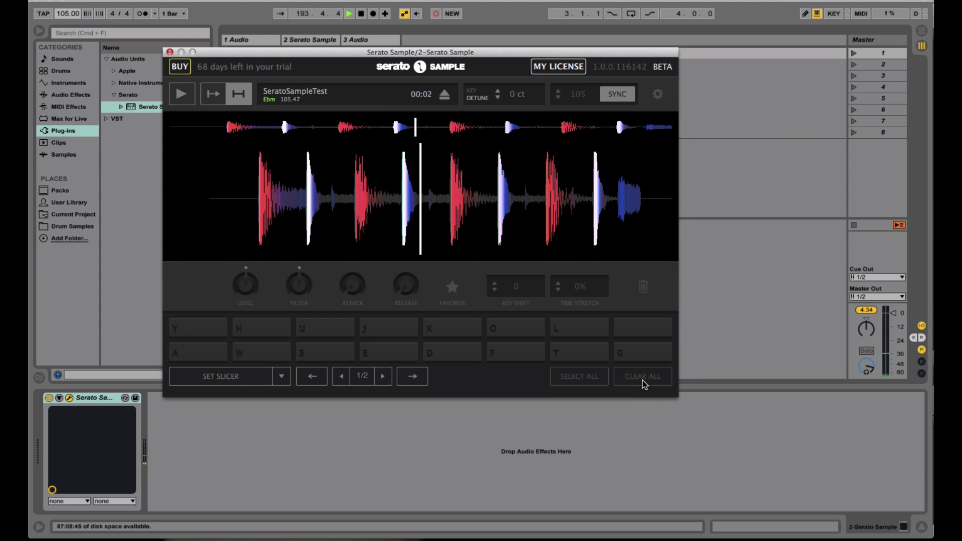
# Scatter random cues across the pads with Set Random, then clear them all again
pyautogui.click(281, 376)
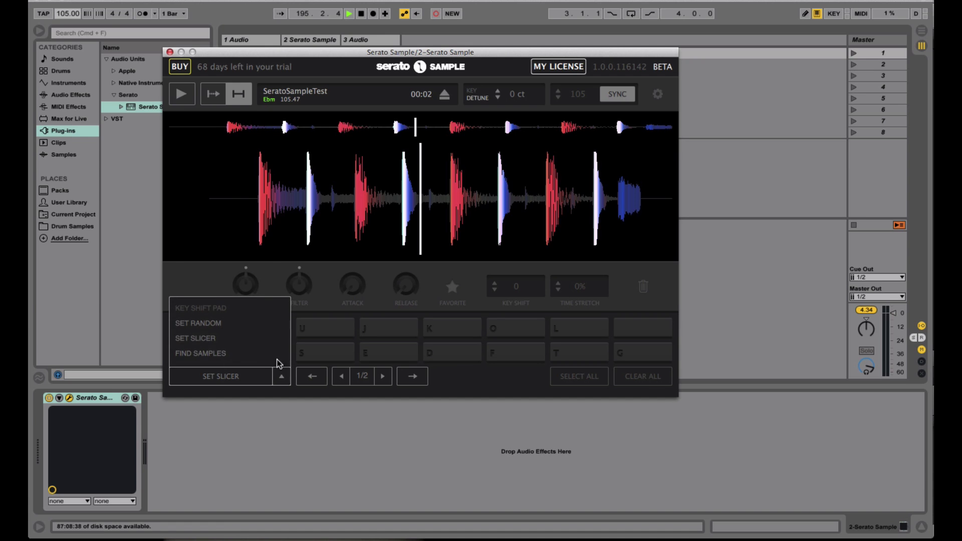
pyautogui.click(264, 328)
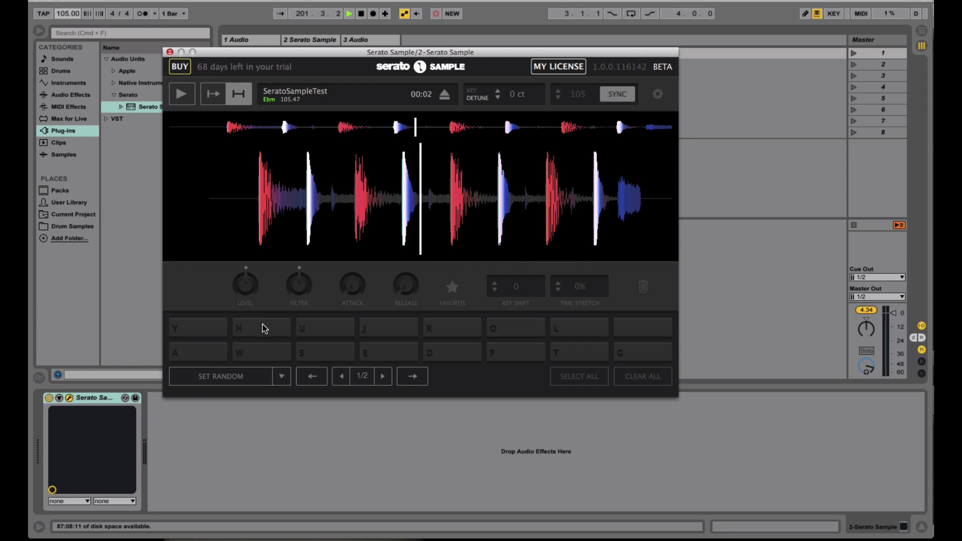
pyautogui.click(240, 383)
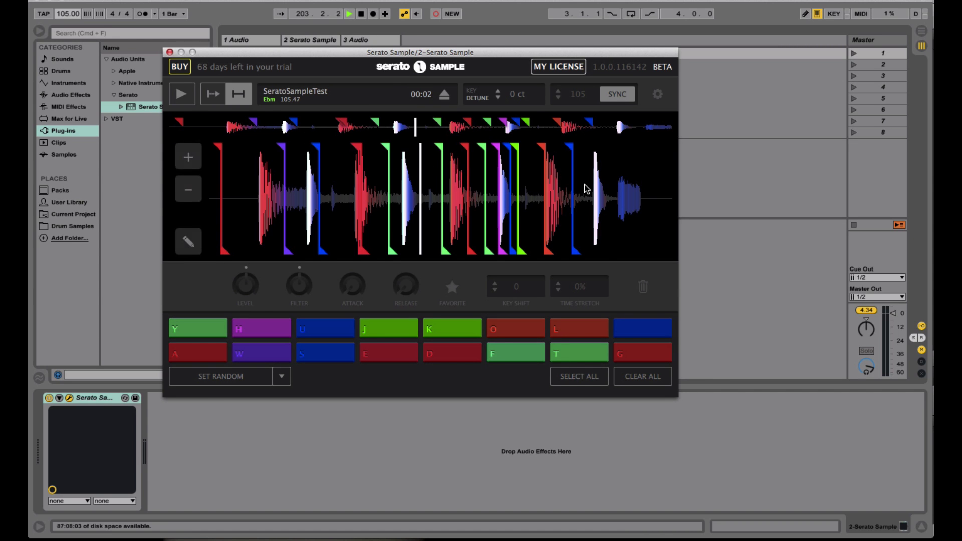
pyautogui.click(654, 383)
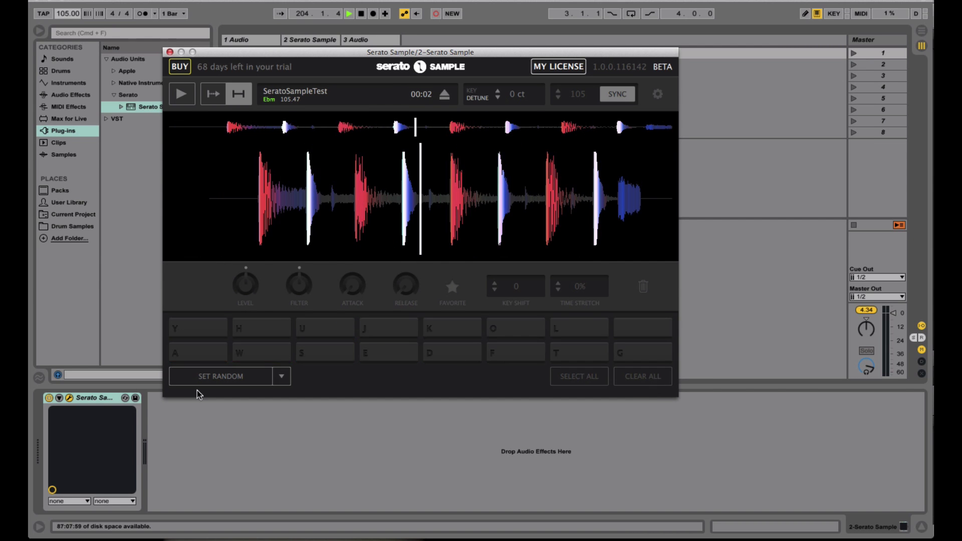
pyautogui.click(281, 376)
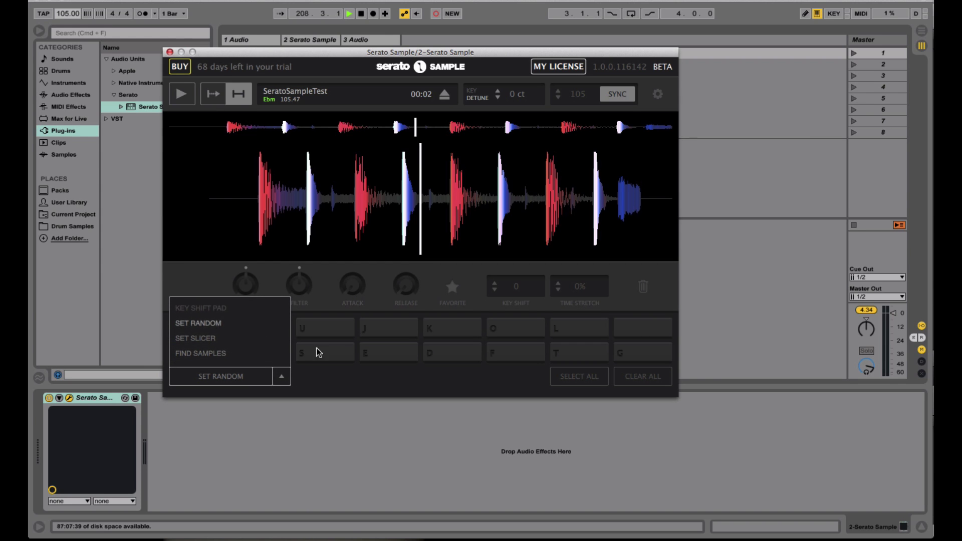
pyautogui.click(353, 371)
# Switch back to Find Samples mode and place cues on pads A, W, S, E and D
pyautogui.click(281, 377)
pyautogui.click(255, 356)
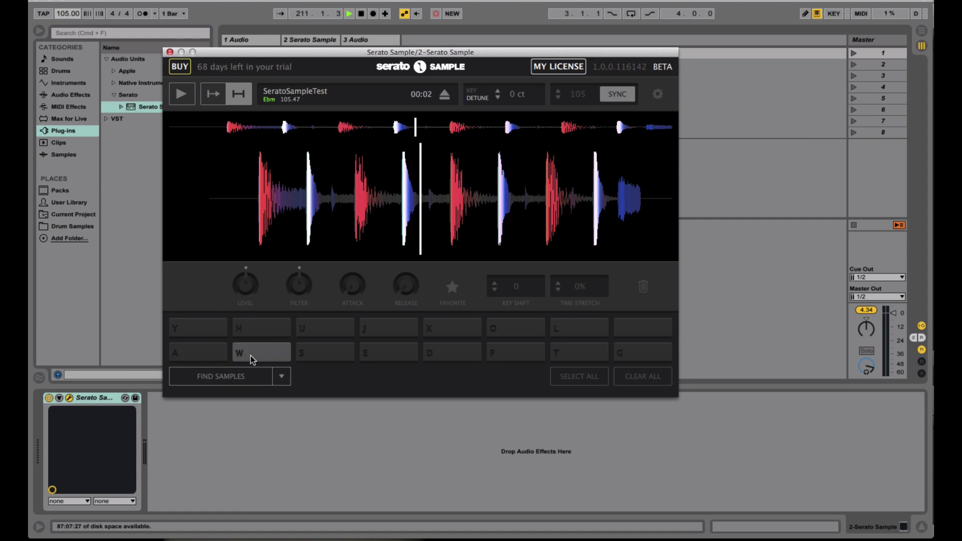
pyautogui.click(248, 380)
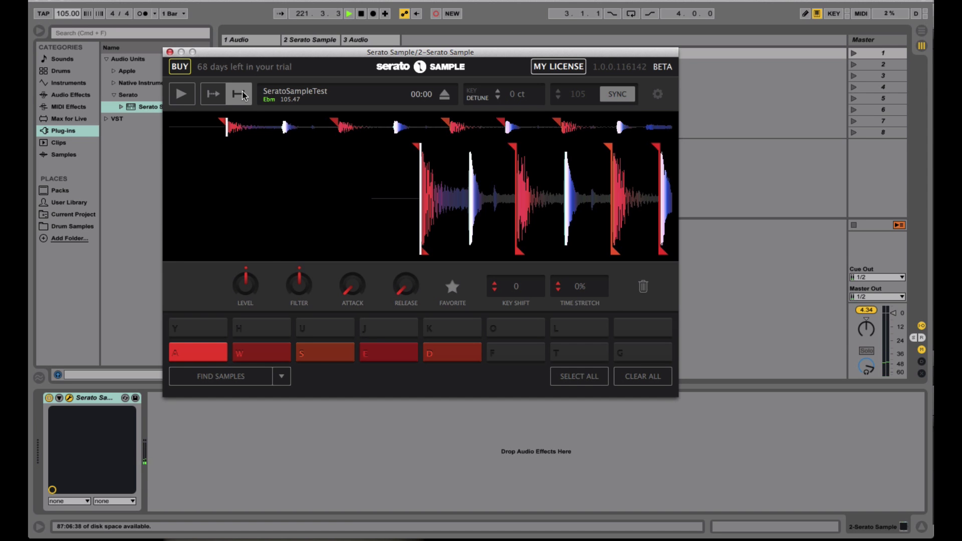
# Change the pad playback mode, play the loop through pads S, E and A, and stop at 00:00
pyautogui.click(213, 95)
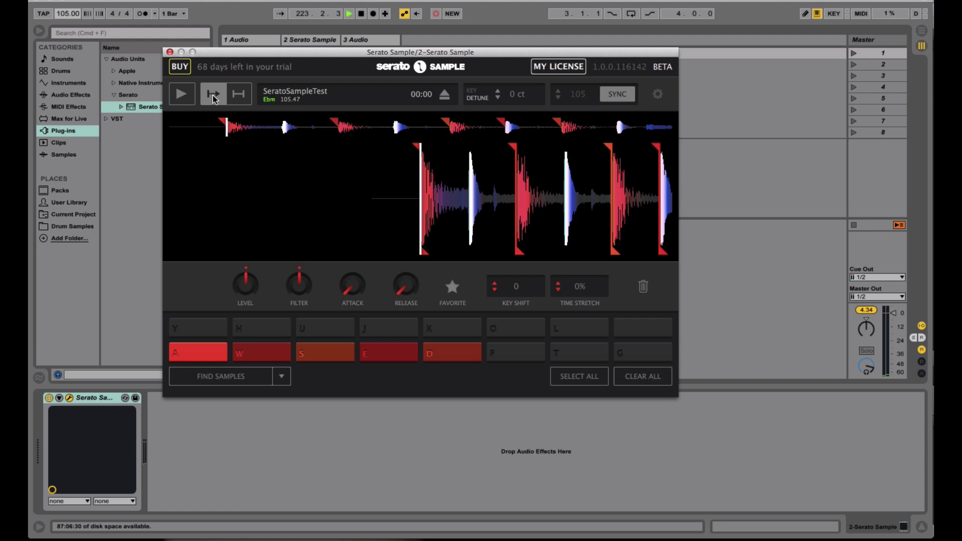
pyautogui.click(188, 90)
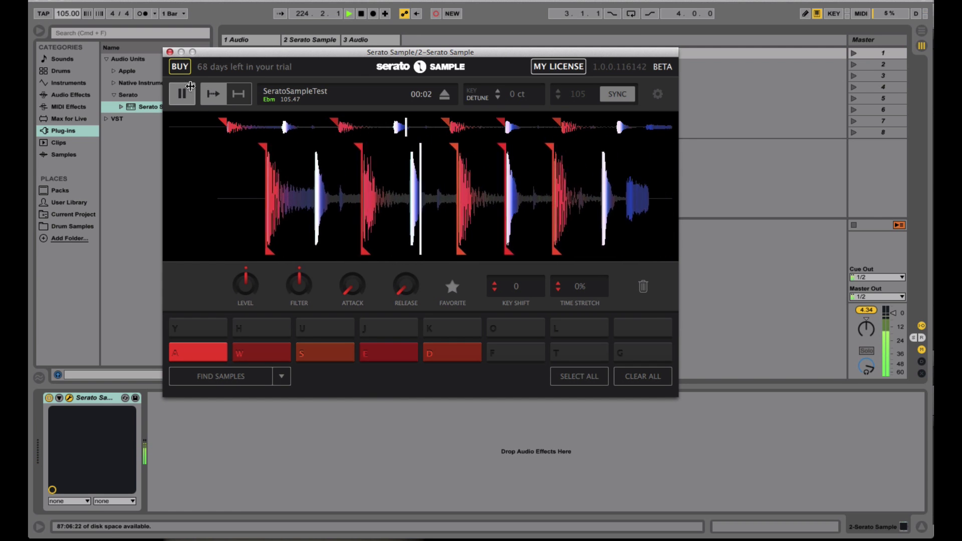
pyautogui.click(189, 87)
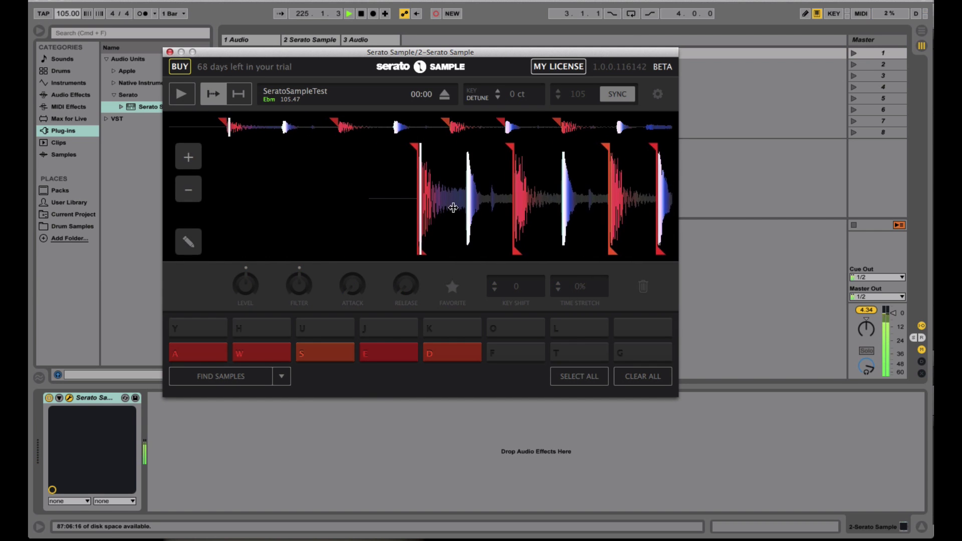
pyautogui.moveTo(453, 207); pyautogui.dragTo(458, 208)
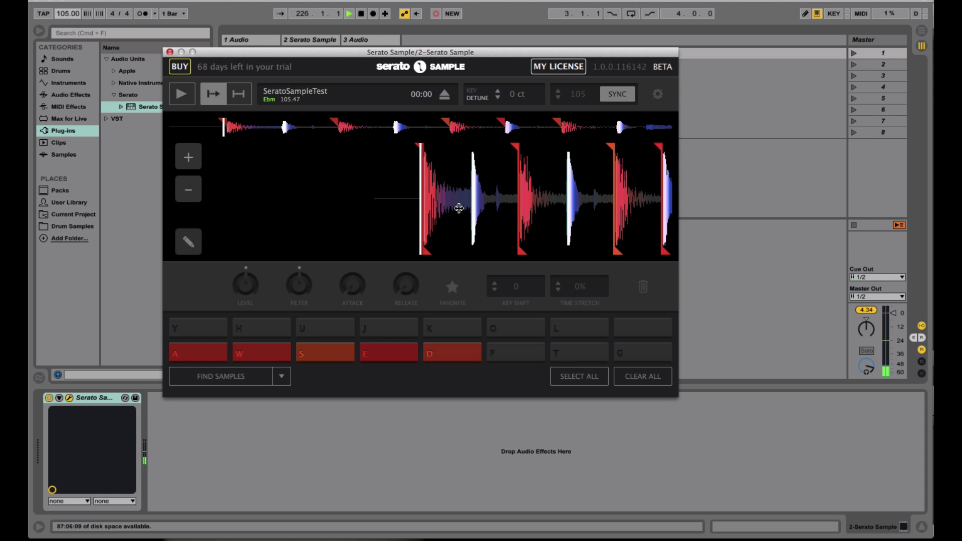
pyautogui.press('space')
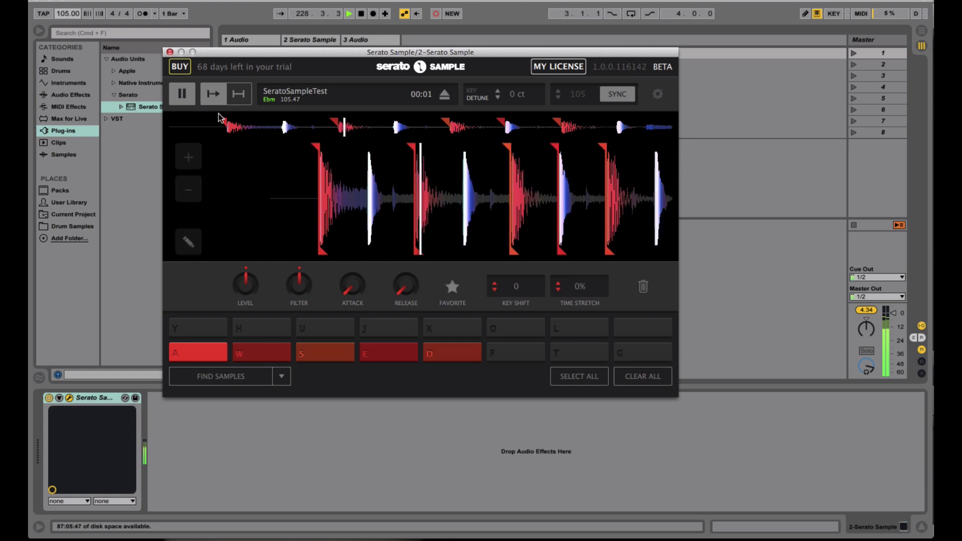
pyautogui.click(182, 100)
pyautogui.moveTo(377, 194)
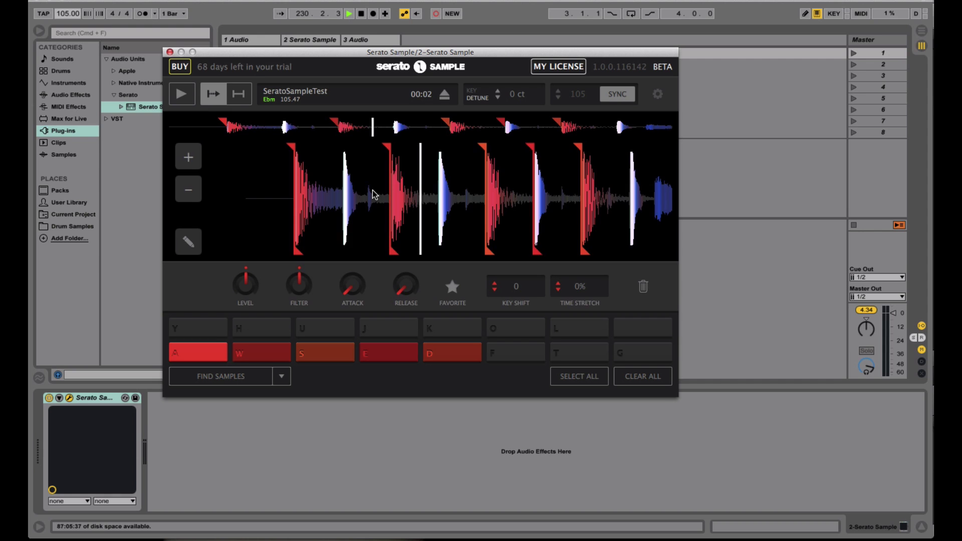
pyautogui.moveTo(372, 195); pyautogui.dragTo(507, 199)
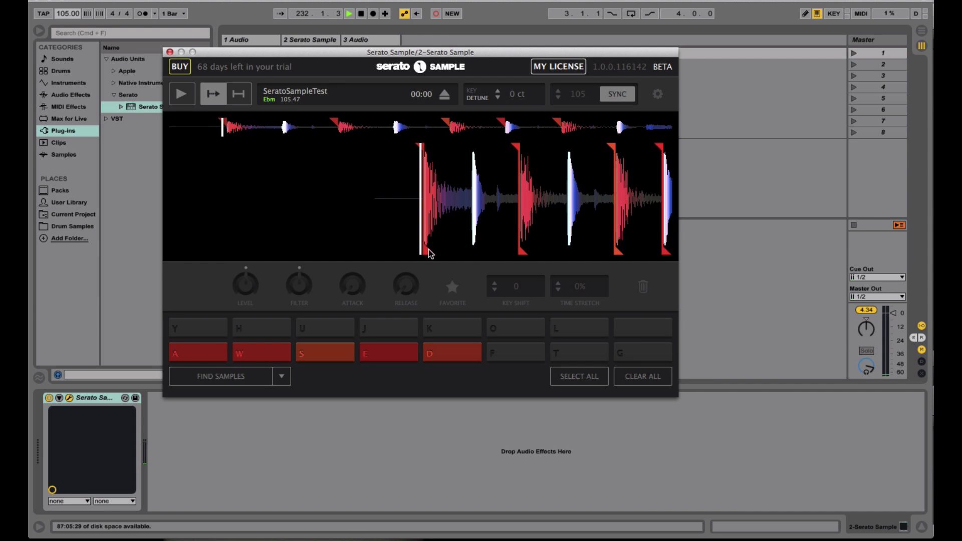
# Extend cue A's shaded region to the next drum hit and trigger pad A
pyautogui.hscroll(-2, 473, 193)
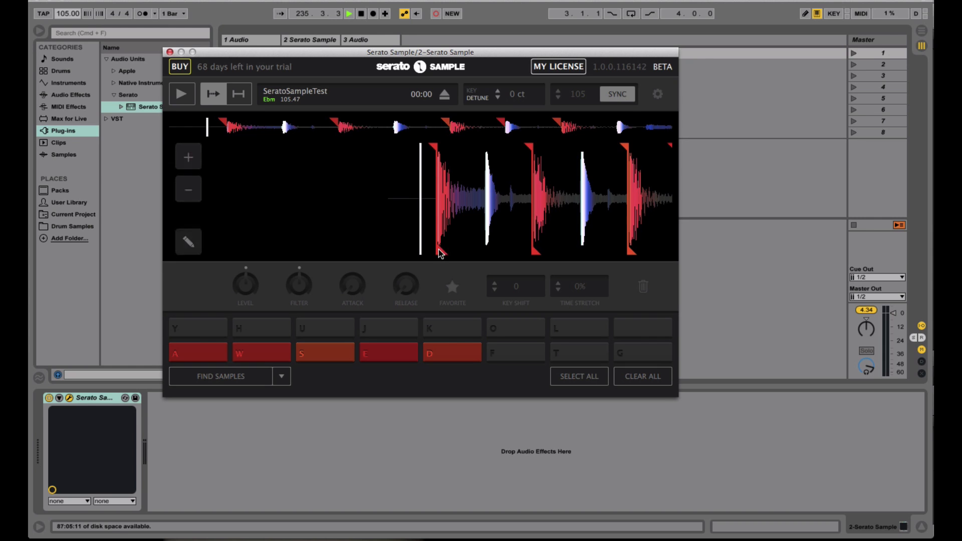
pyautogui.moveTo(439, 253); pyautogui.dragTo(485, 250)
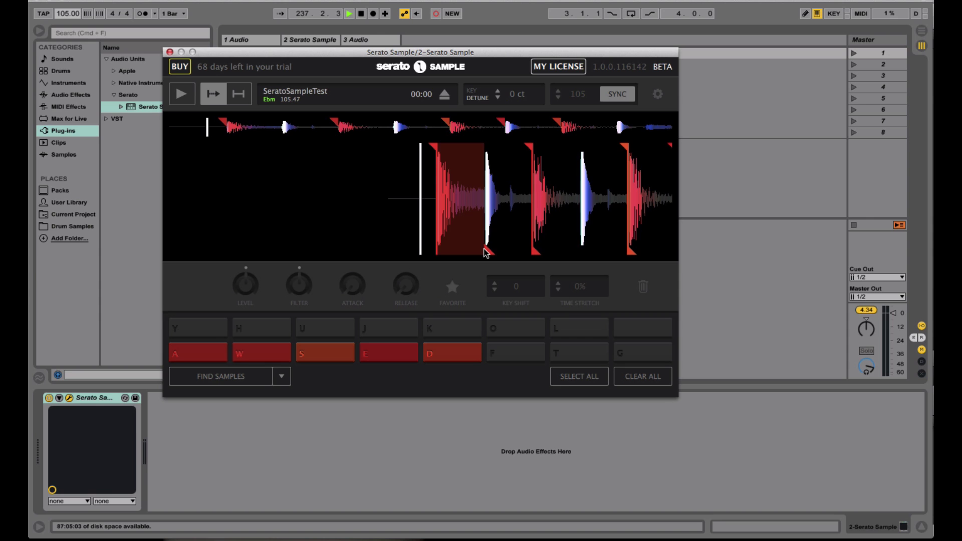
pyautogui.moveTo(249, 237)
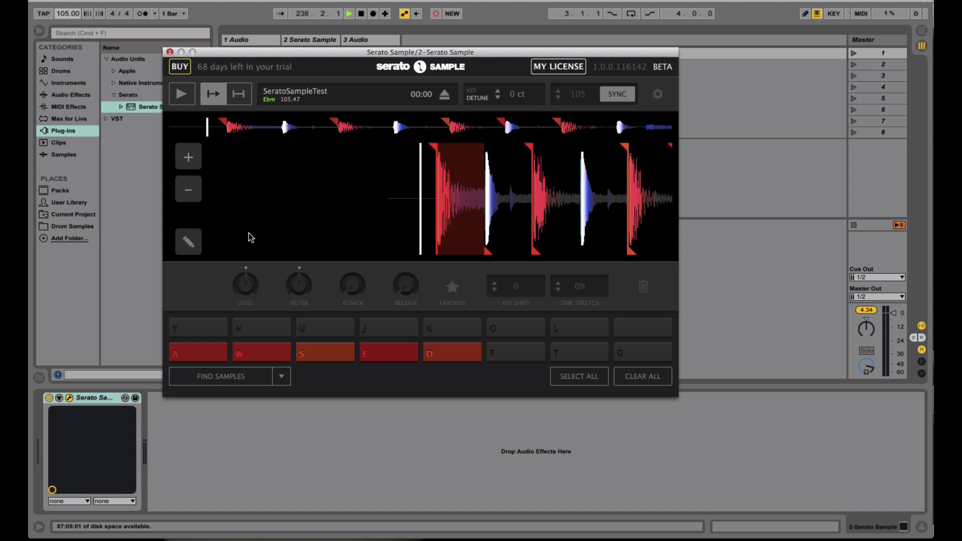
pyautogui.press('a')
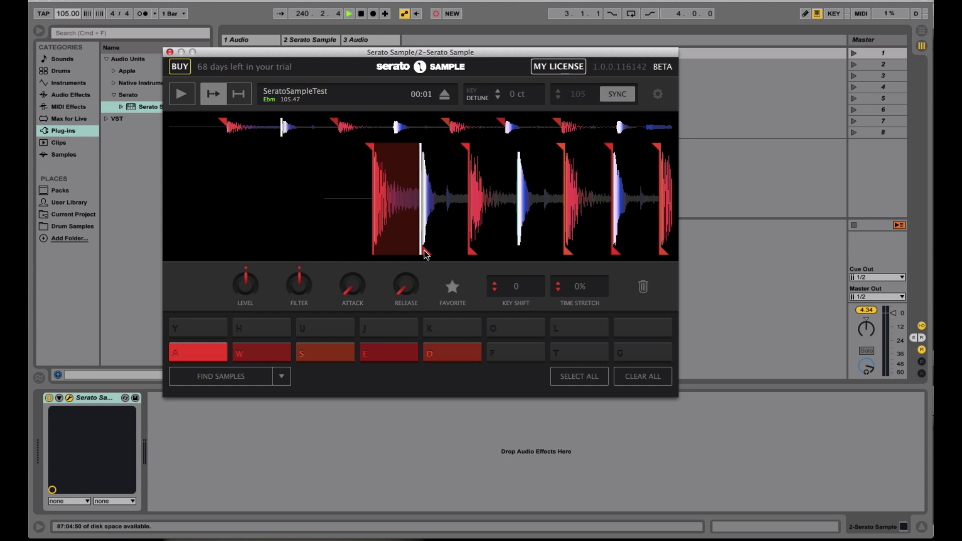
# Toggle the pad play mode and audition pad A repeatedly from its cue
pyautogui.moveTo(401, 205)
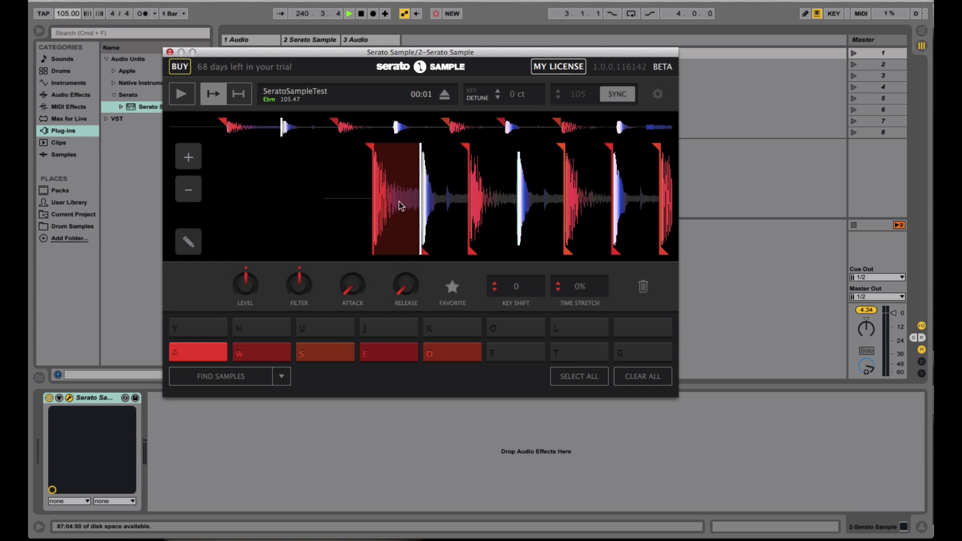
pyautogui.click(239, 95)
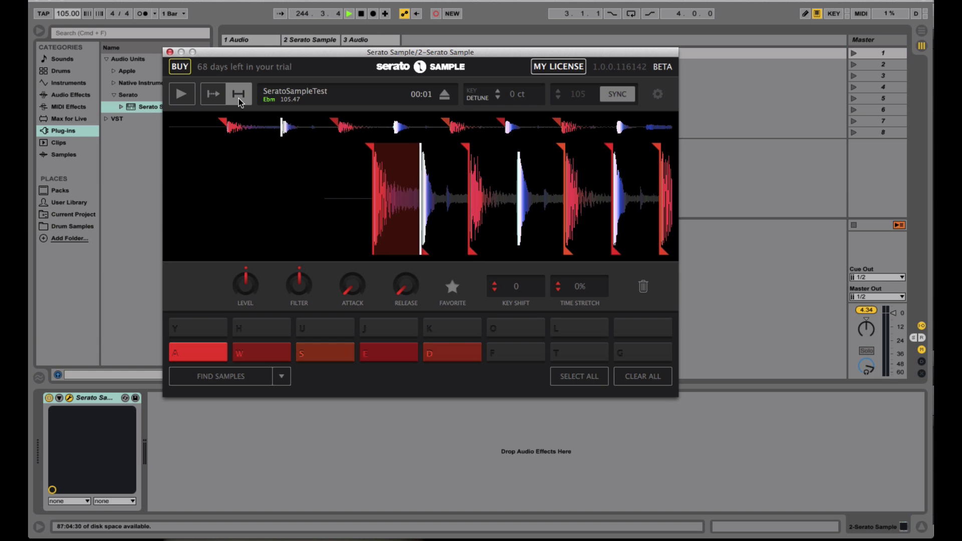
pyautogui.press('space')
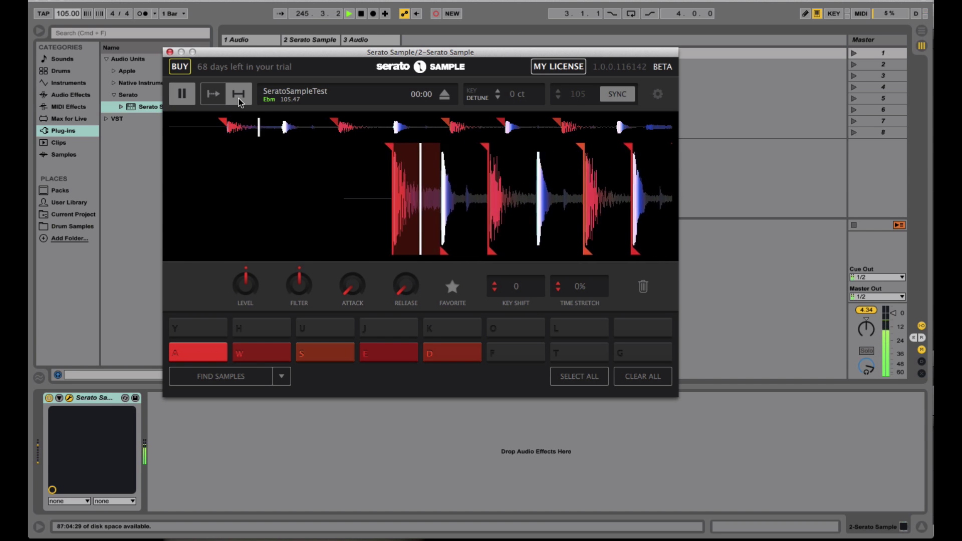
pyautogui.press('space')
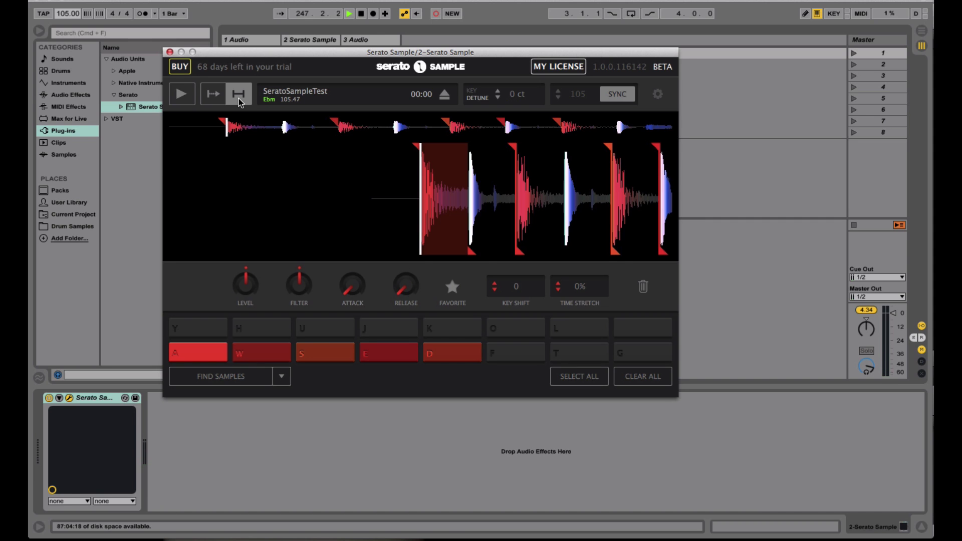
pyautogui.press('space')
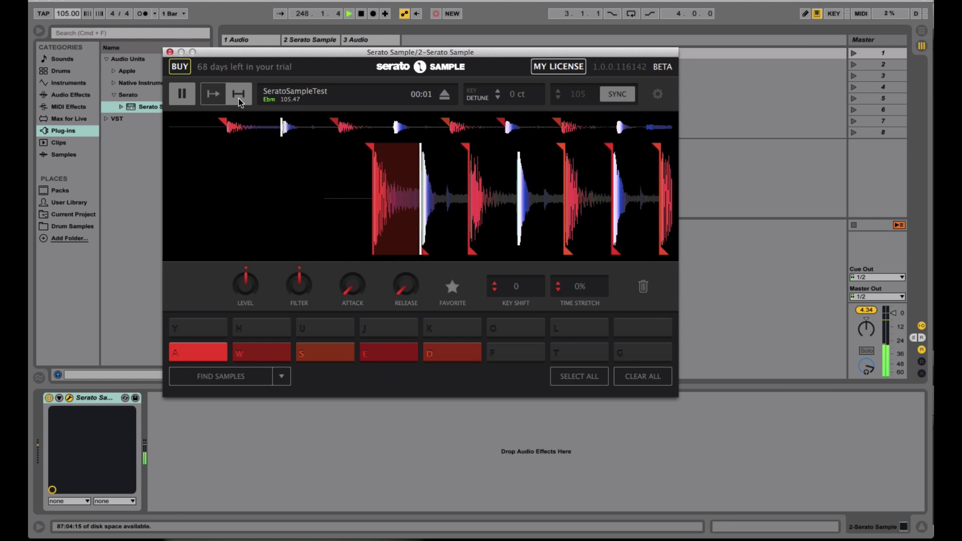
pyautogui.press('space')
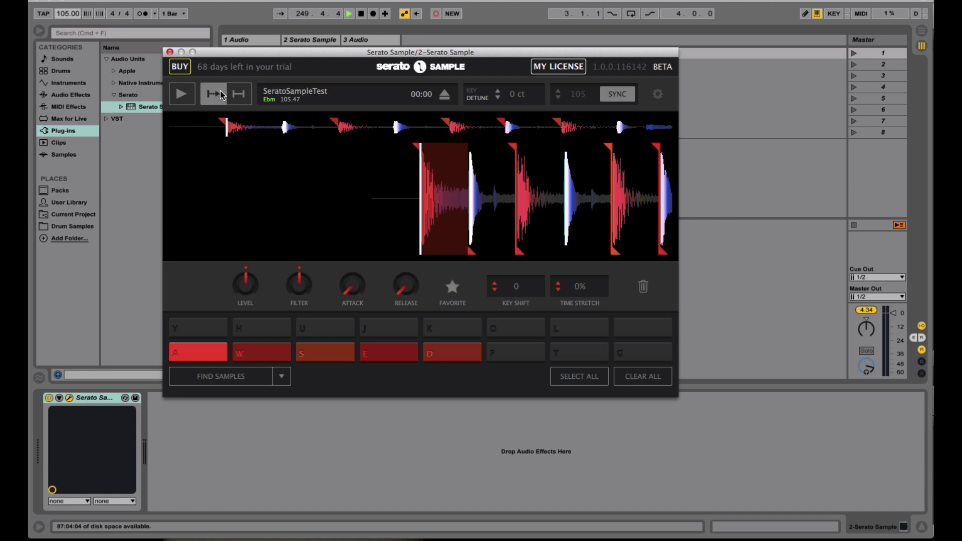
pyautogui.press('a')
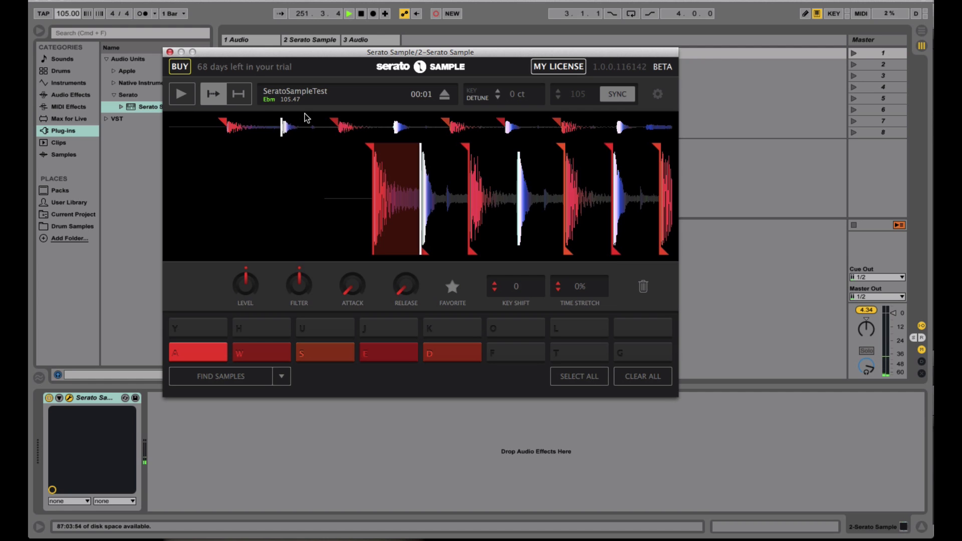
pyautogui.moveTo(509, 208)
# Sweep pad A's filter cutoff from 8.00 kHz down to 1.31 kHz
pyautogui.moveTo(299, 284)
pyautogui.mouseDown()
pyautogui.moveTo(299, 303)
pyautogui.moveTo(299, 268)
pyautogui.moveTo(299, 290)
pyautogui.mouseUp()
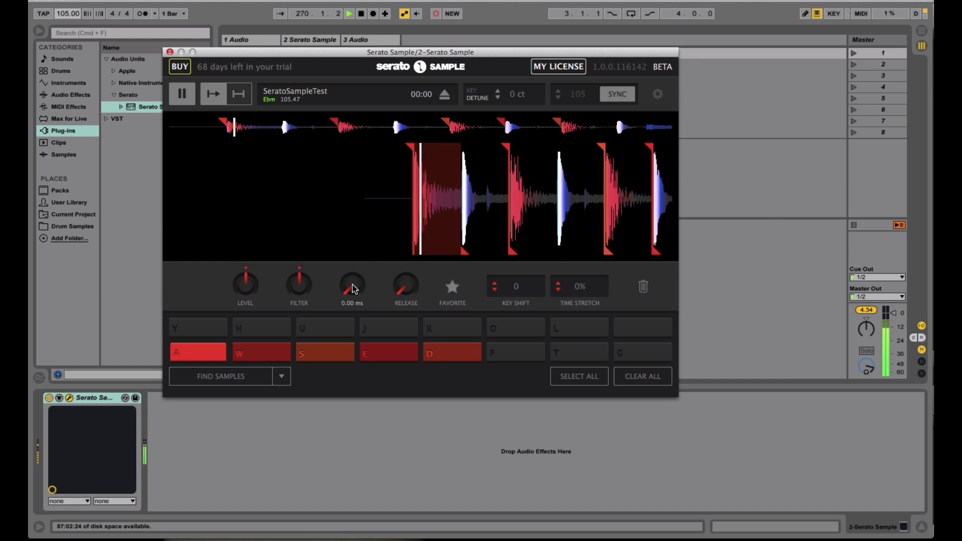
# Raise pad A's attack to 676 ms and back down, then try release times from 110 ms to near zero
pyautogui.moveTo(352, 285)
pyautogui.mouseDown()
pyautogui.moveTo(353, 306)
pyautogui.moveTo(352, 284)
pyautogui.mouseUp()
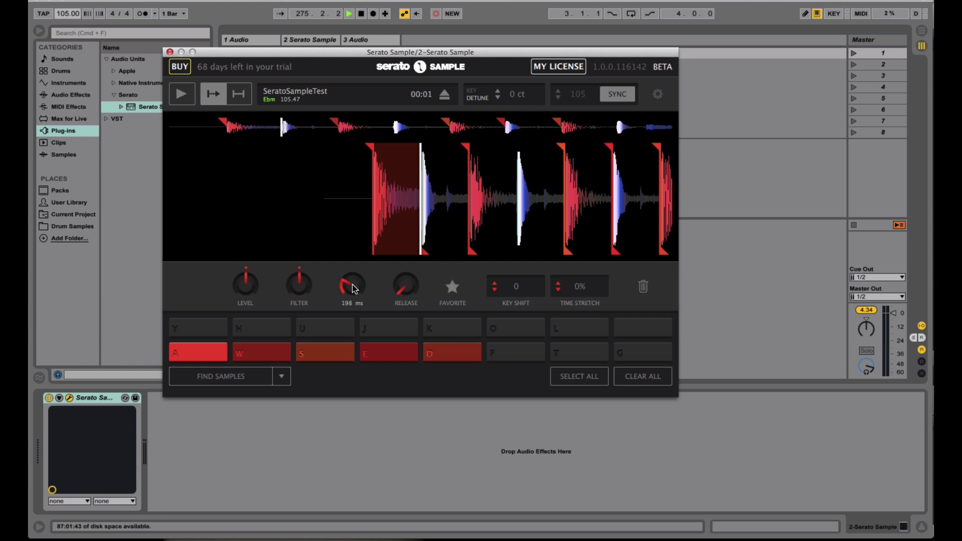
pyautogui.moveTo(353, 285); pyautogui.dragTo(353, 294)
pyautogui.moveTo(413, 296)
pyautogui.moveTo(407, 281); pyautogui.dragTo(407, 273)
pyautogui.moveTo(407, 280); pyautogui.dragTo(407, 301)
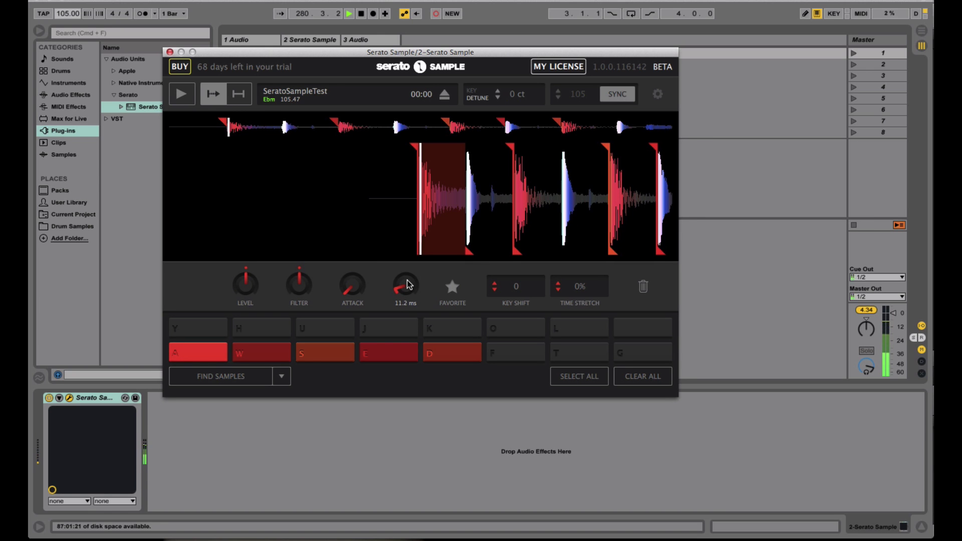
# Sweep pad A's release through 335 ms, 10.0 s and 4.13 s, settling at 323 ms
pyautogui.moveTo(407, 281); pyautogui.dragTo(408, 266)
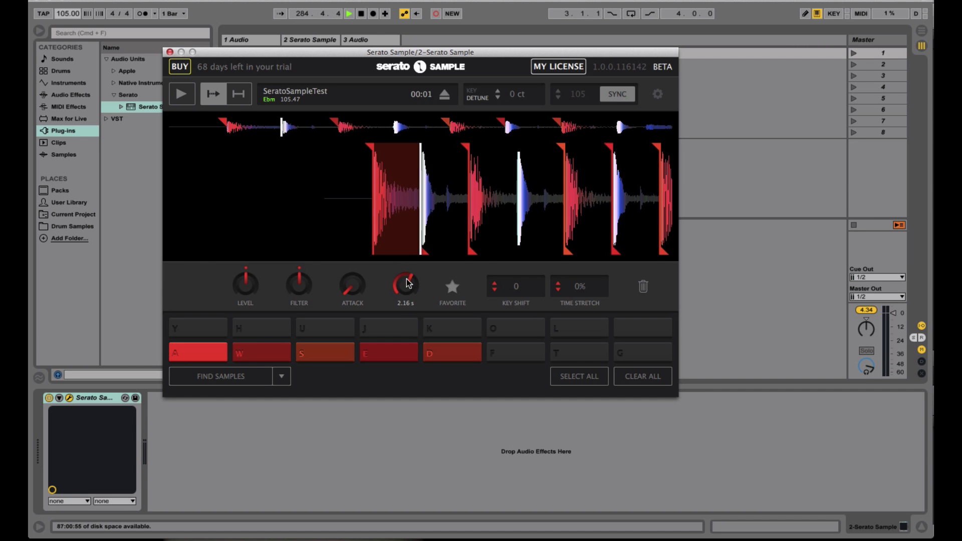
pyautogui.moveTo(408, 284); pyautogui.dragTo(408, 240)
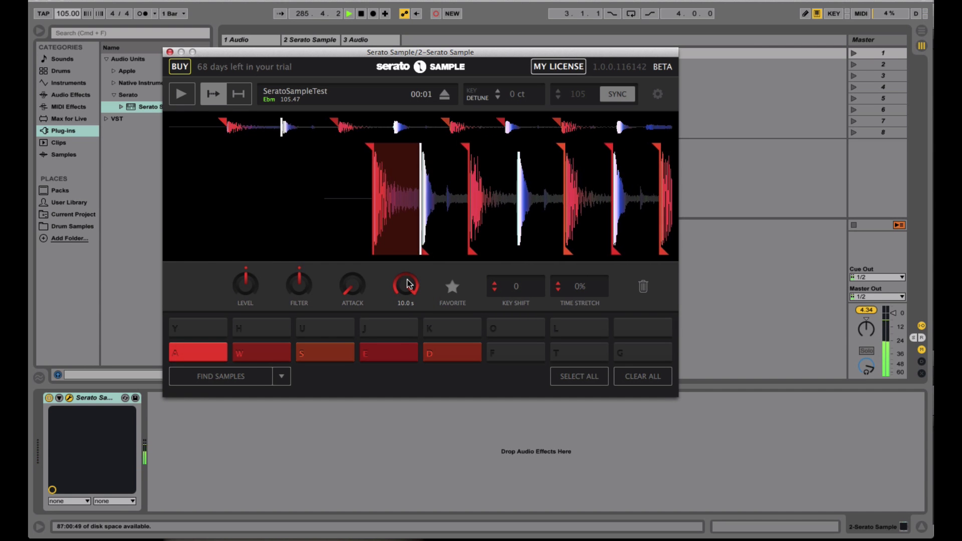
pyautogui.moveTo(408, 284); pyautogui.dragTo(408, 306)
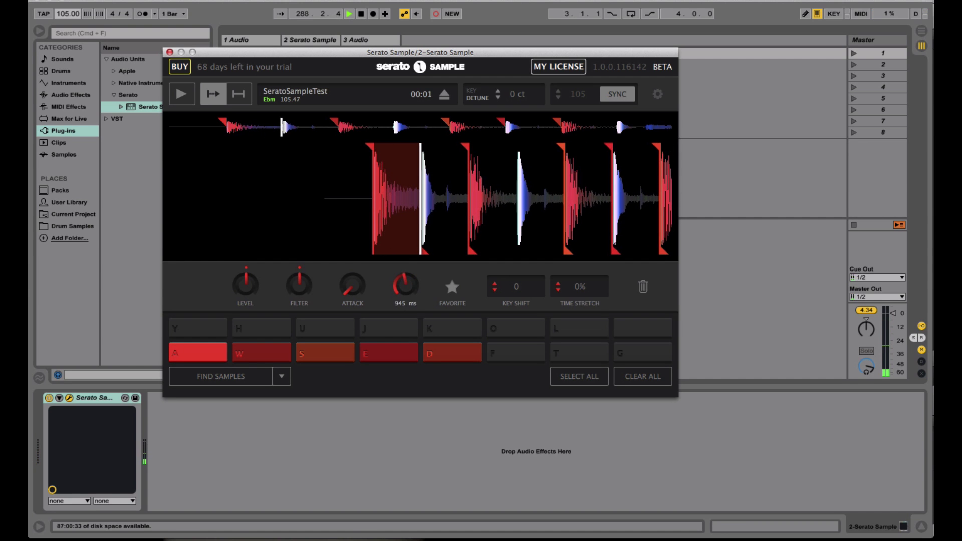
pyautogui.moveTo(415, 191)
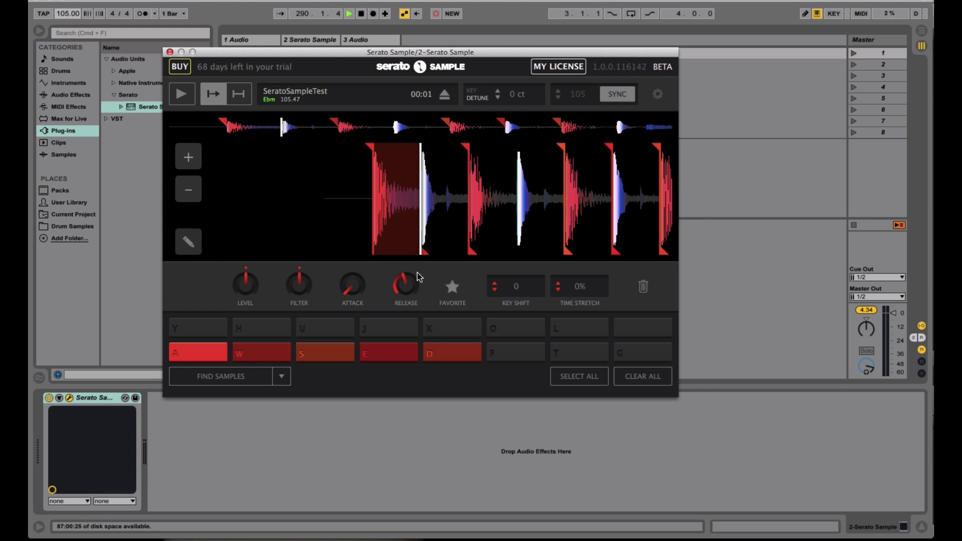
pyautogui.moveTo(409, 285)
pyautogui.scroll(-5, 404, 284)
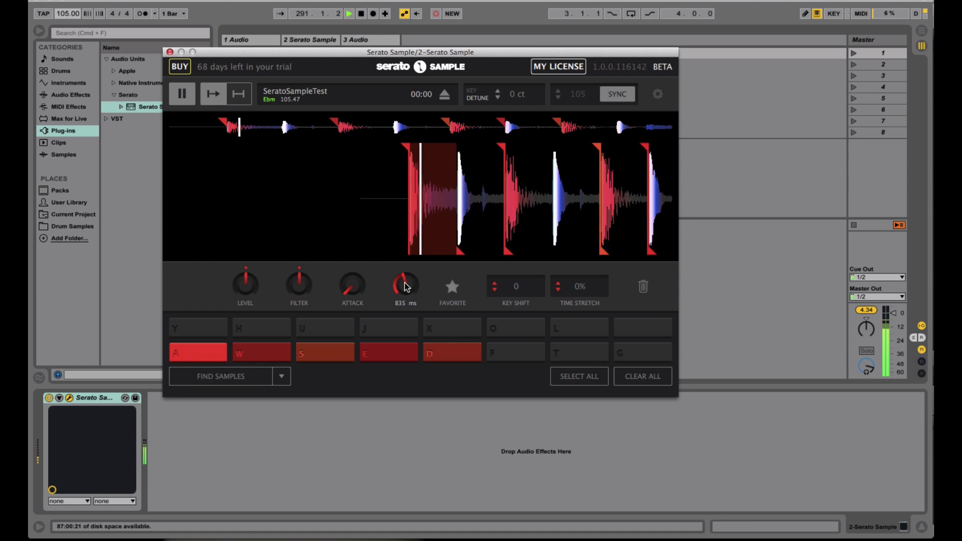
pyautogui.scroll(-5, 404, 287)
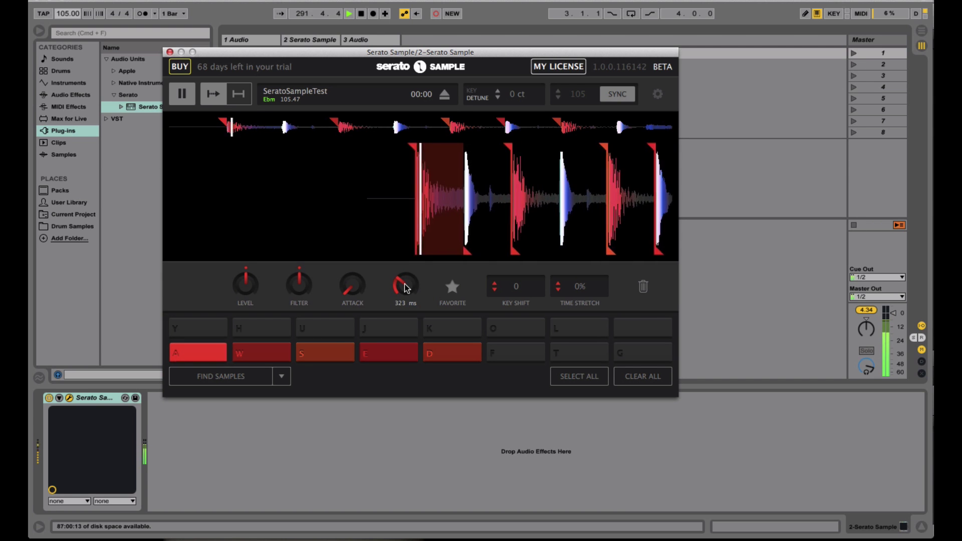
pyautogui.scroll(-4, 405, 285)
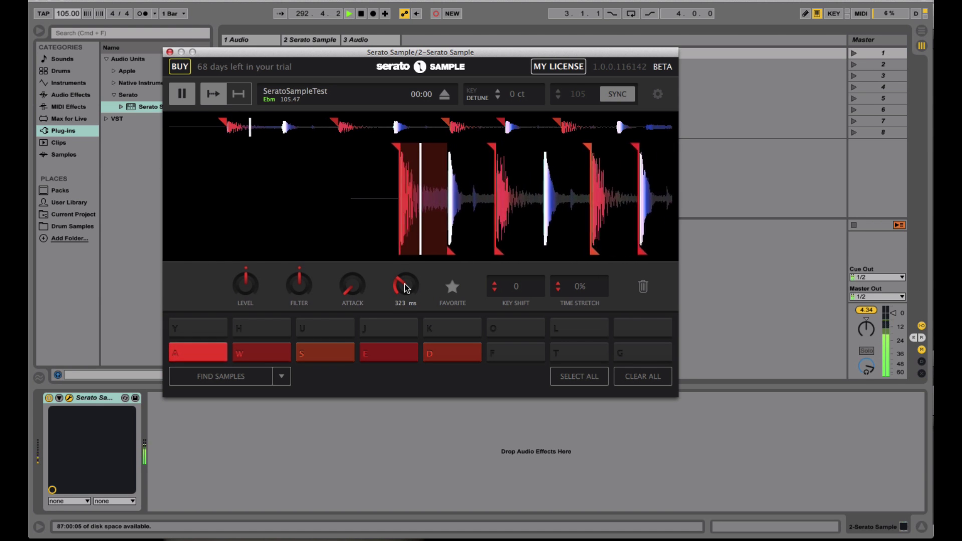
pyautogui.scroll(4, 404, 283)
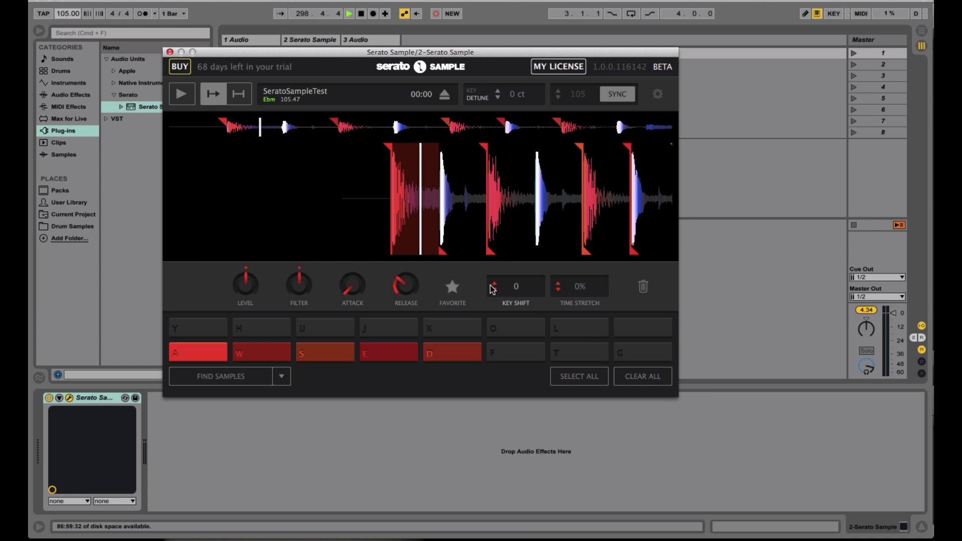
# Confirm pad A's -12 key shift, lengthen its release to 2.28 s, and compare it with pad W
pyautogui.press('Return')
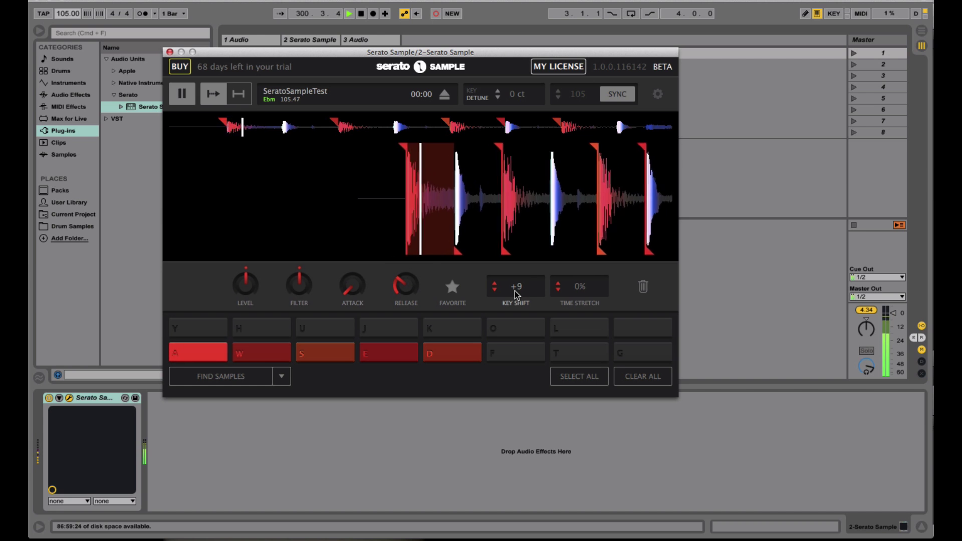
pyautogui.moveTo(407, 281); pyautogui.dragTo(403, 294)
pyautogui.scroll(-20, 515, 291)
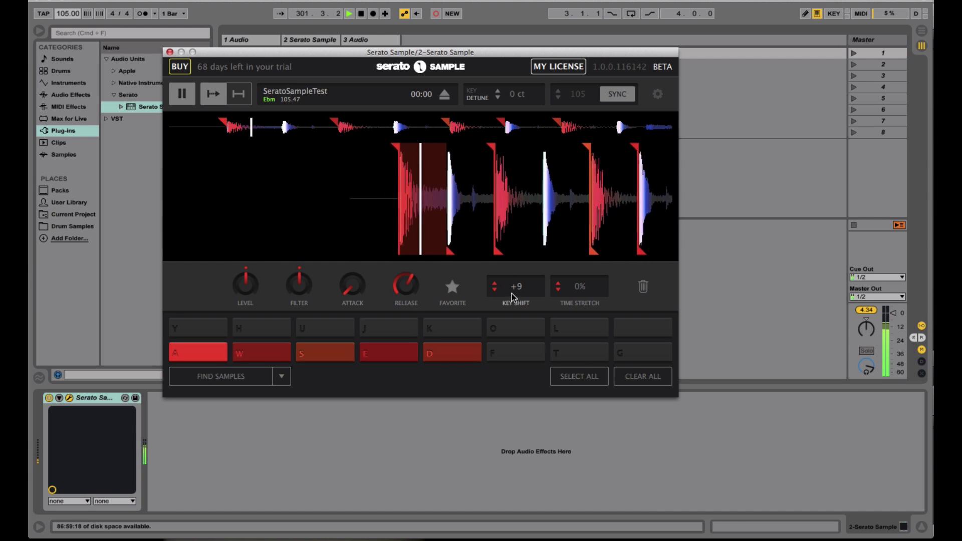
pyautogui.scroll(5, 515, 291)
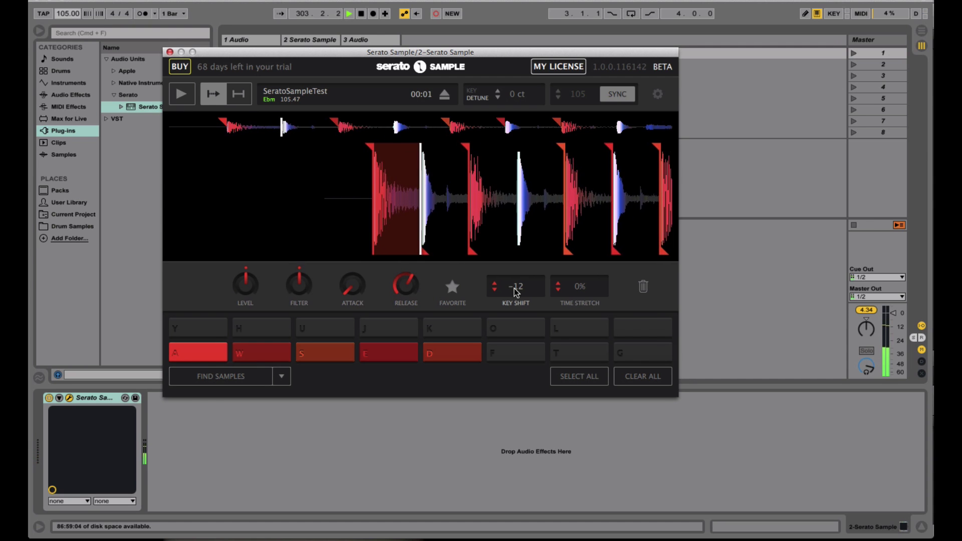
pyautogui.press('w')
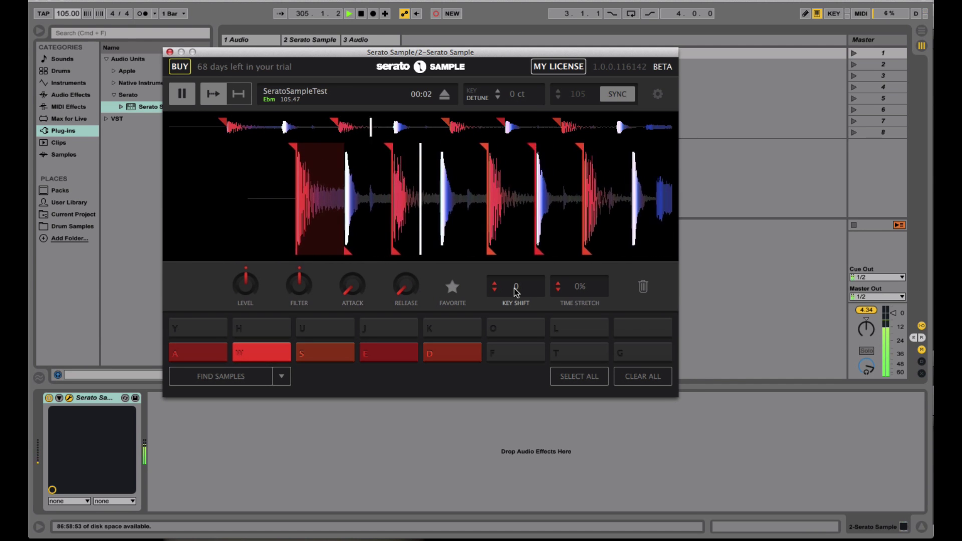
pyautogui.press('a')
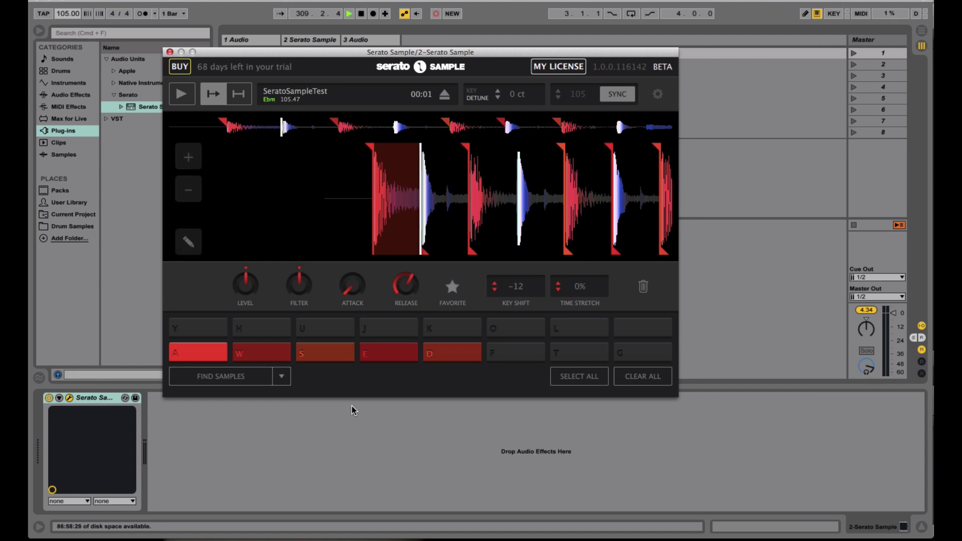
# Clear all cues, set a new cue on pad A, and extend its slice further into the loop
pyautogui.click(644, 376)
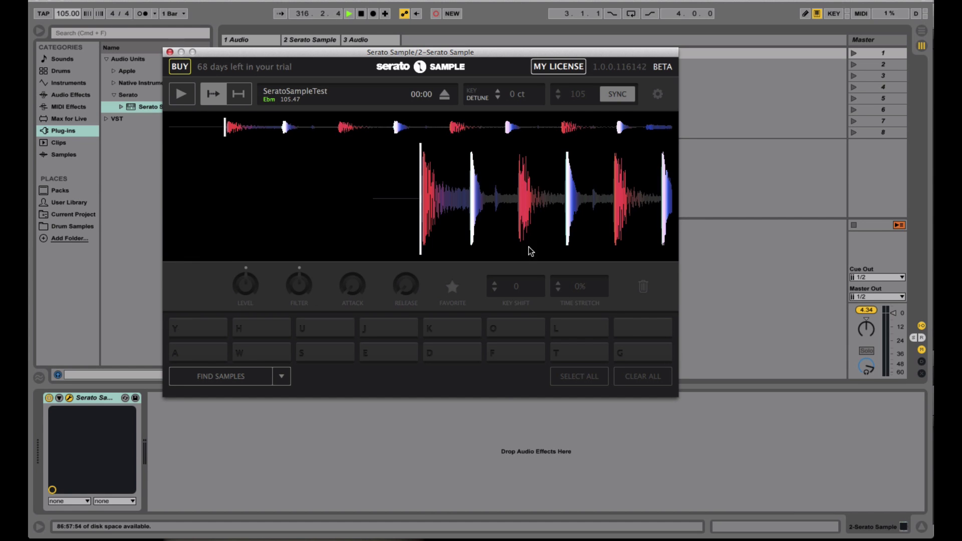
pyautogui.click(214, 357)
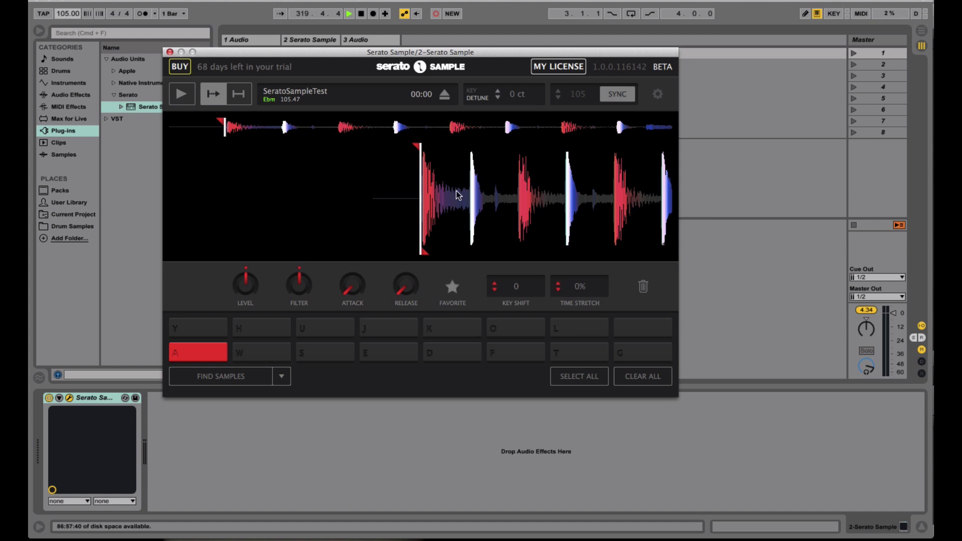
pyautogui.moveTo(427, 250); pyautogui.dragTo(468, 249)
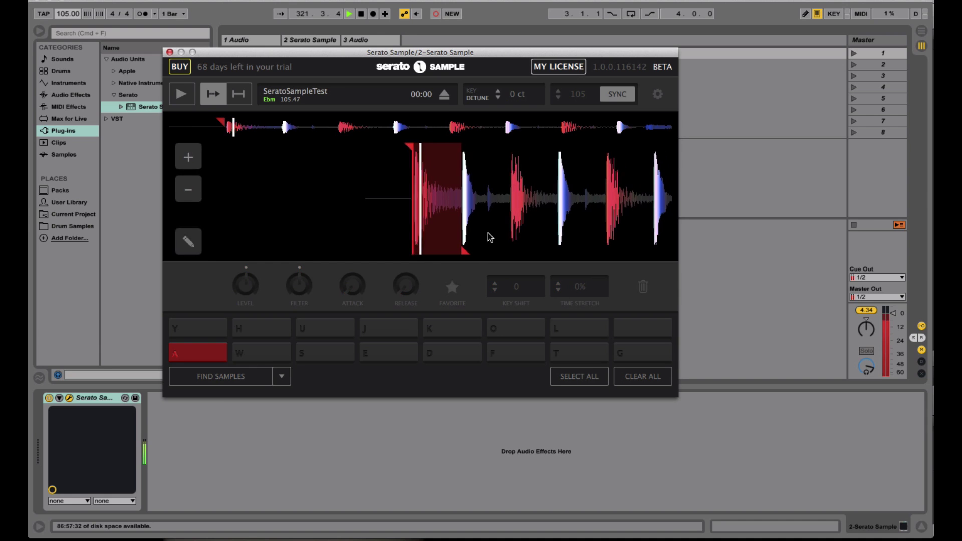
pyautogui.click(222, 357)
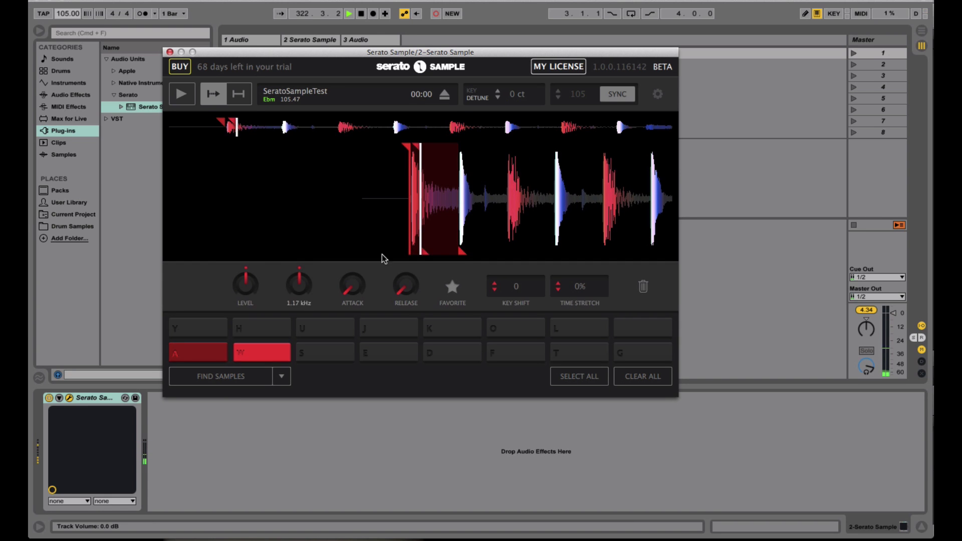
# Add pad W, stretch its end, and move its start onto pad A's start
pyautogui.press('w')
pyautogui.moveTo(462, 252); pyautogui.dragTo(471, 253)
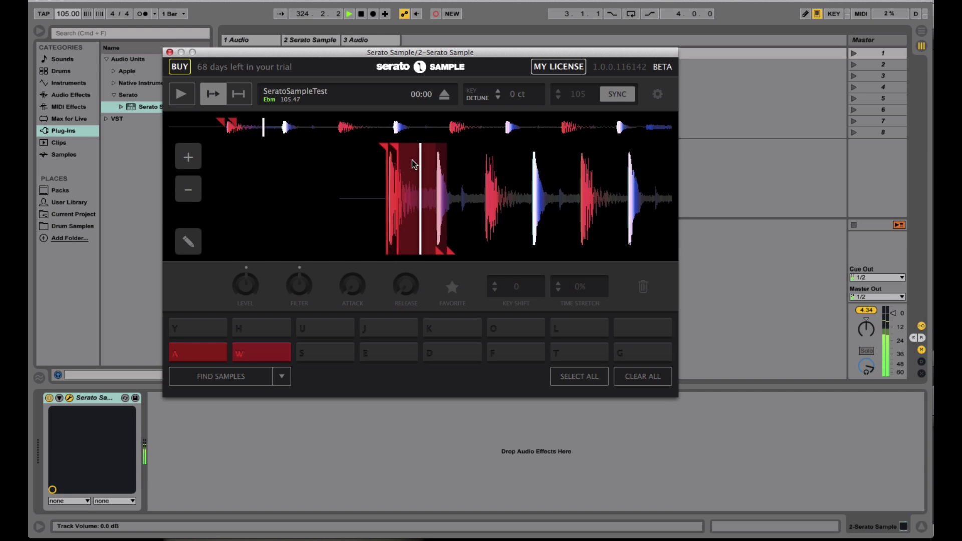
pyautogui.moveTo(395, 151); pyautogui.dragTo(388, 154)
# Pitch pad A down to a -16 key shift and raise its release time
pyautogui.click(229, 359)
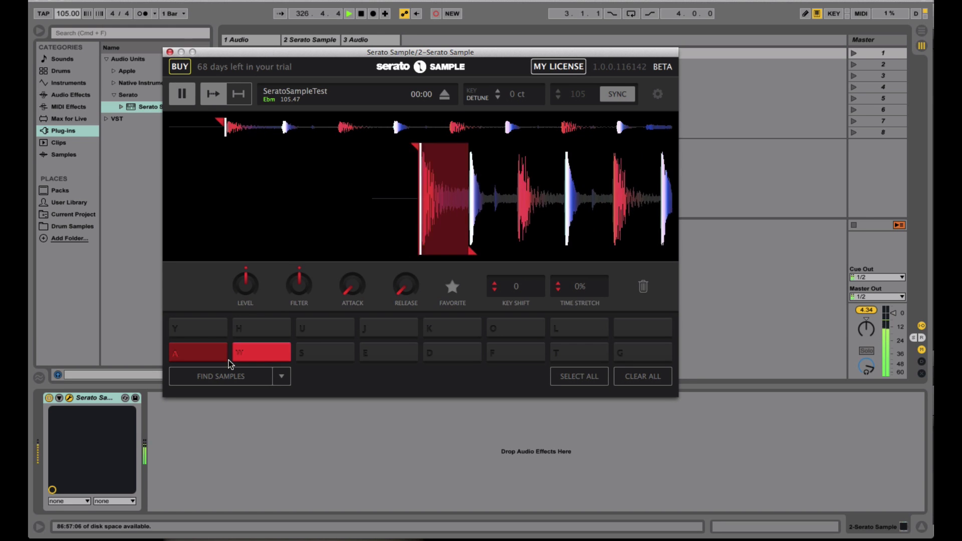
pyautogui.press('w')
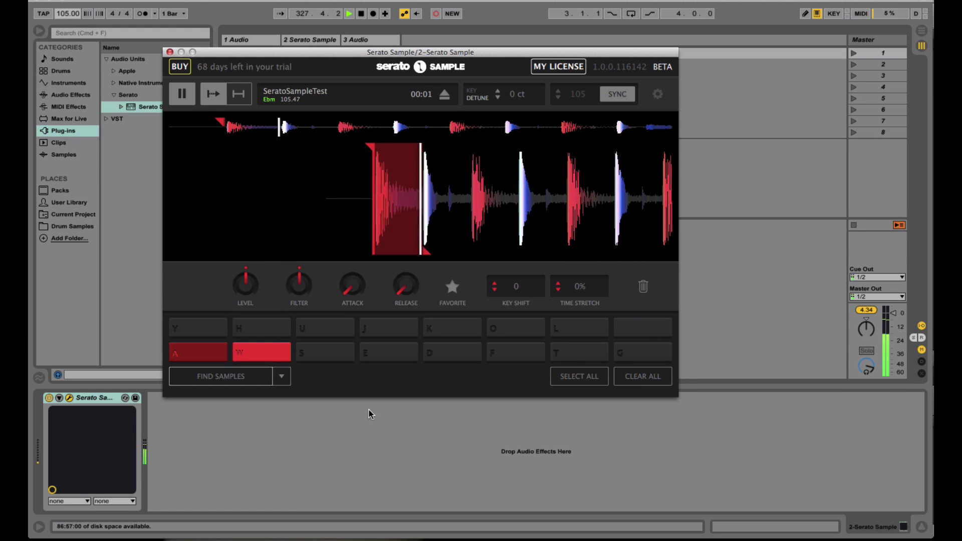
pyautogui.press('a')
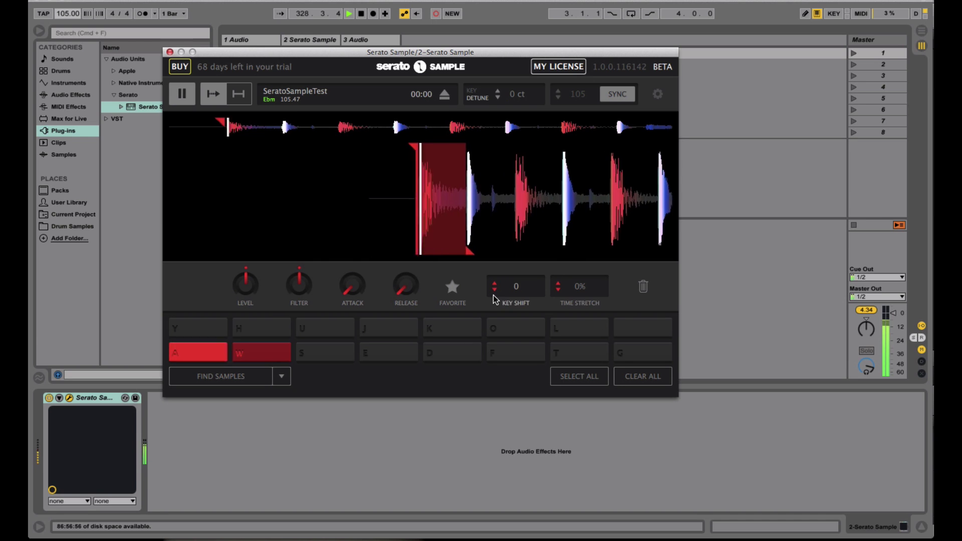
pyautogui.scroll(-1, 522, 288)
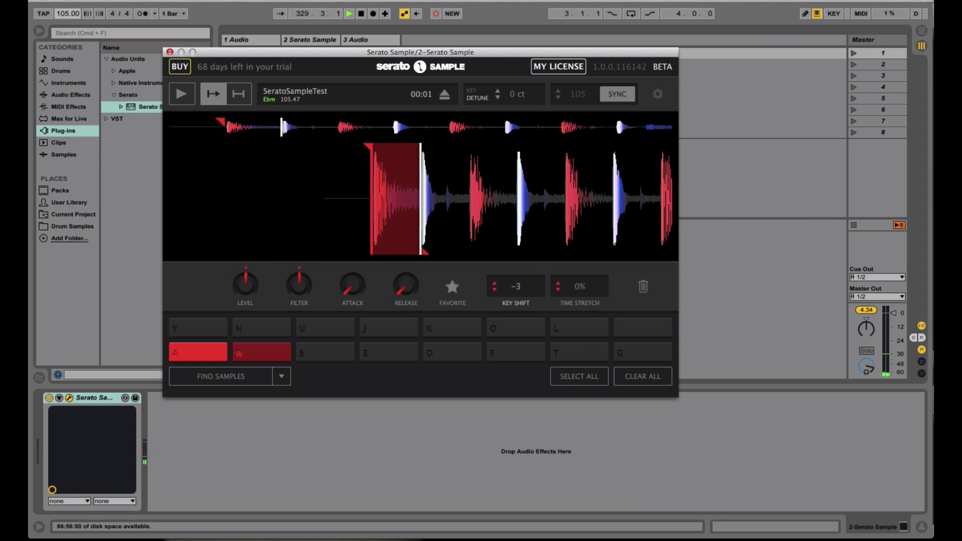
pyautogui.press('a')
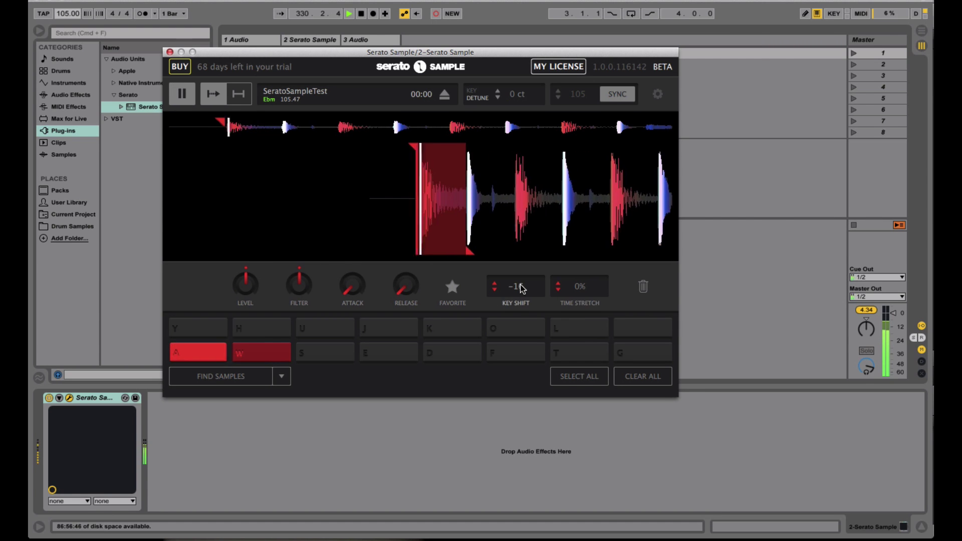
pyautogui.scroll(1, 522, 288)
pyautogui.press('w')
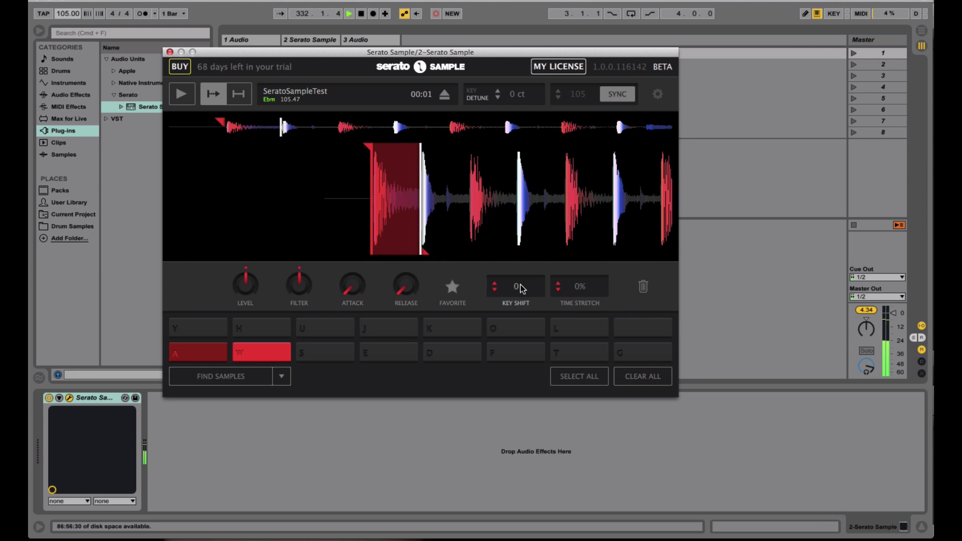
pyautogui.press('a')
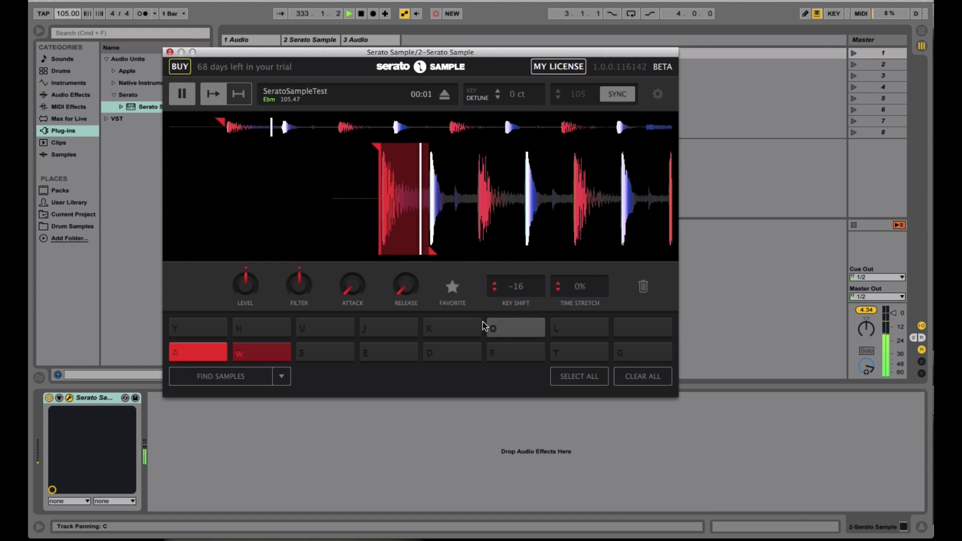
pyautogui.moveTo(404, 285); pyautogui.dragTo(404, 276)
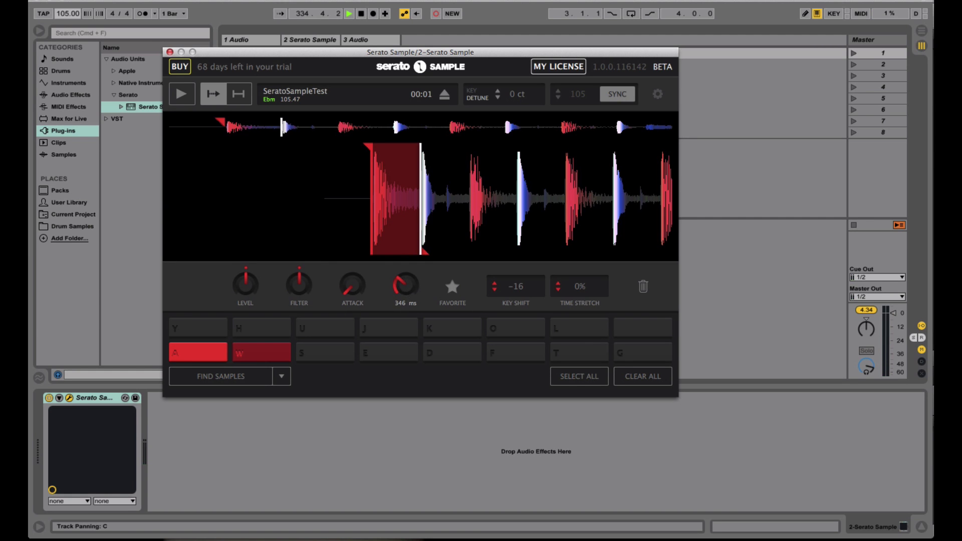
pyautogui.scroll(5, 409, 287)
pyautogui.press('a')
# Lower pad W's filter to 229 Hz and compare pads W and A
pyautogui.press('w')
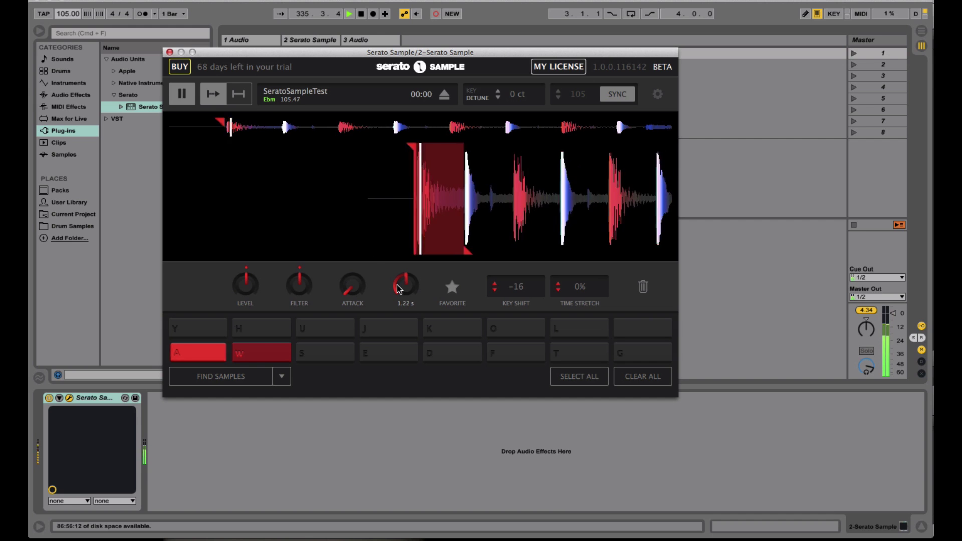
pyautogui.scroll(-5, 299, 289)
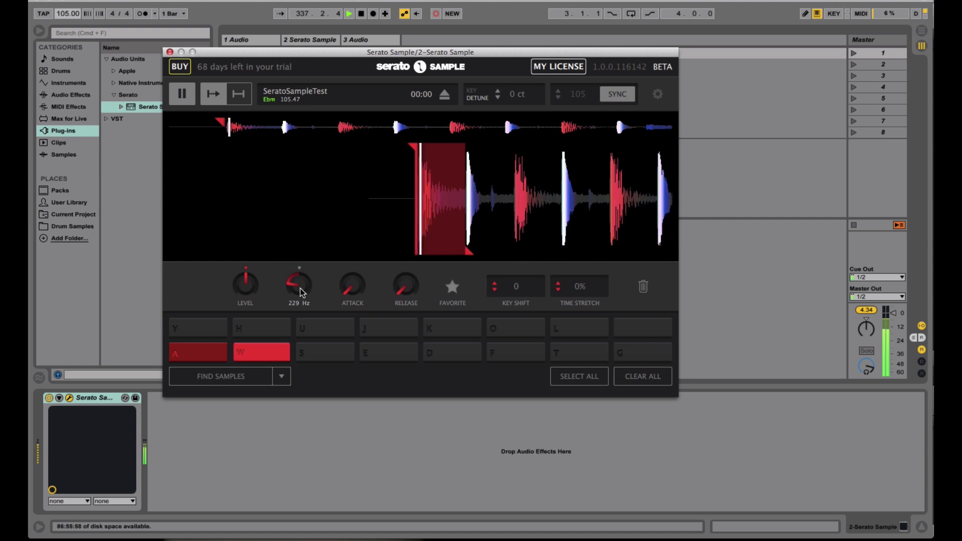
pyautogui.press('a')
pyautogui.press('w')
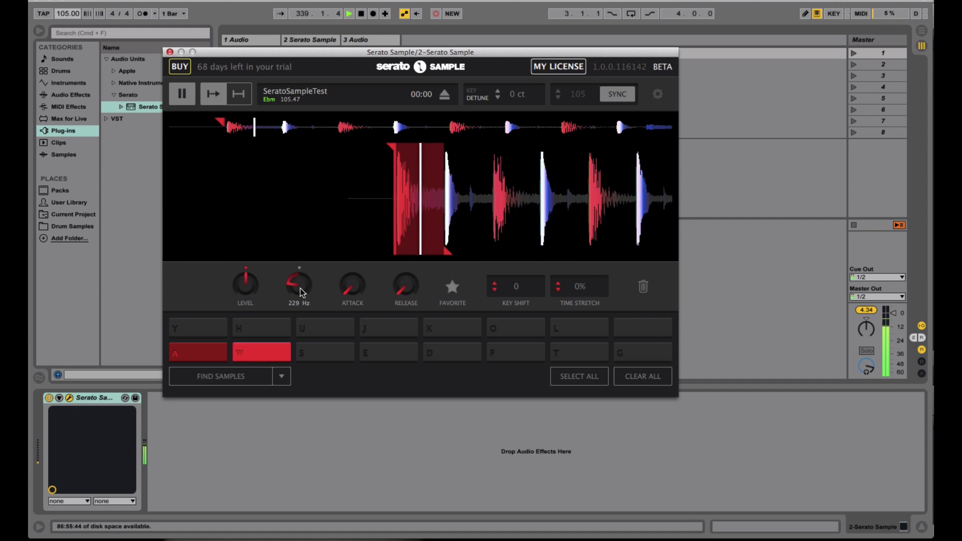
pyautogui.press('a')
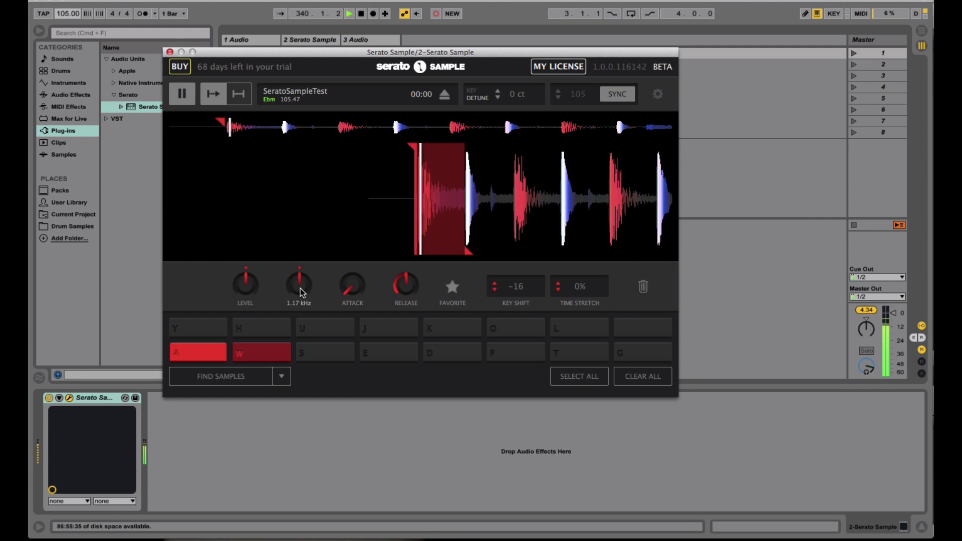
pyautogui.moveTo(423, 238)
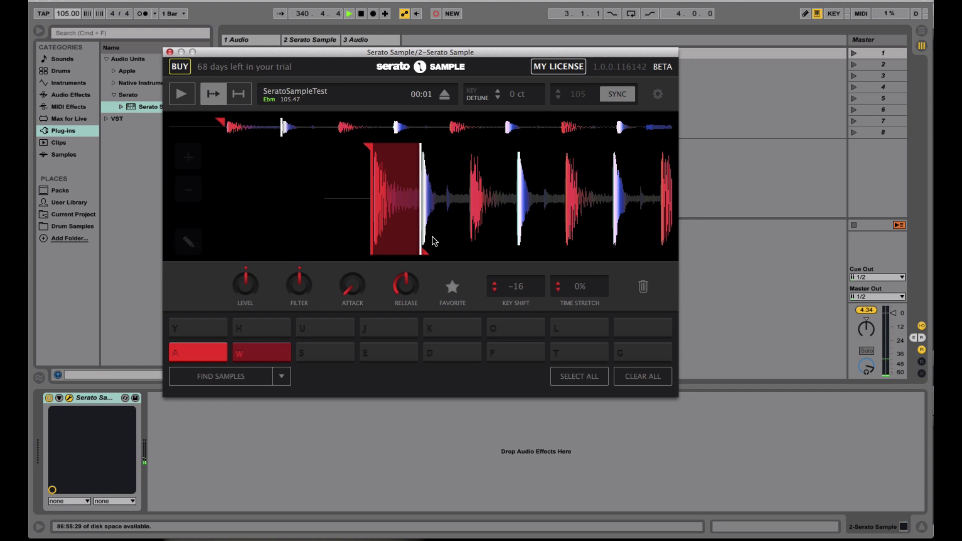